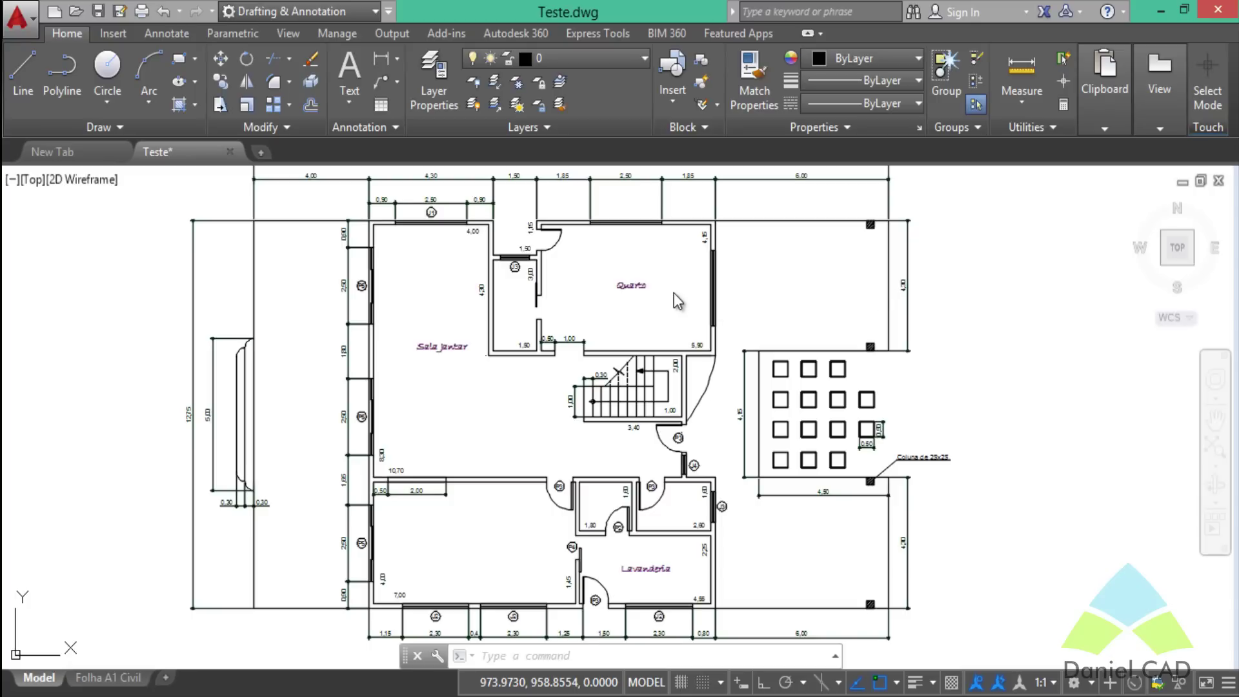
# Zoom in and pan to examine the circled J3 window tag beside the 3,00 dimension
pyautogui.scroll(1, 665, 304)
pyautogui.scroll(2, 661, 343)
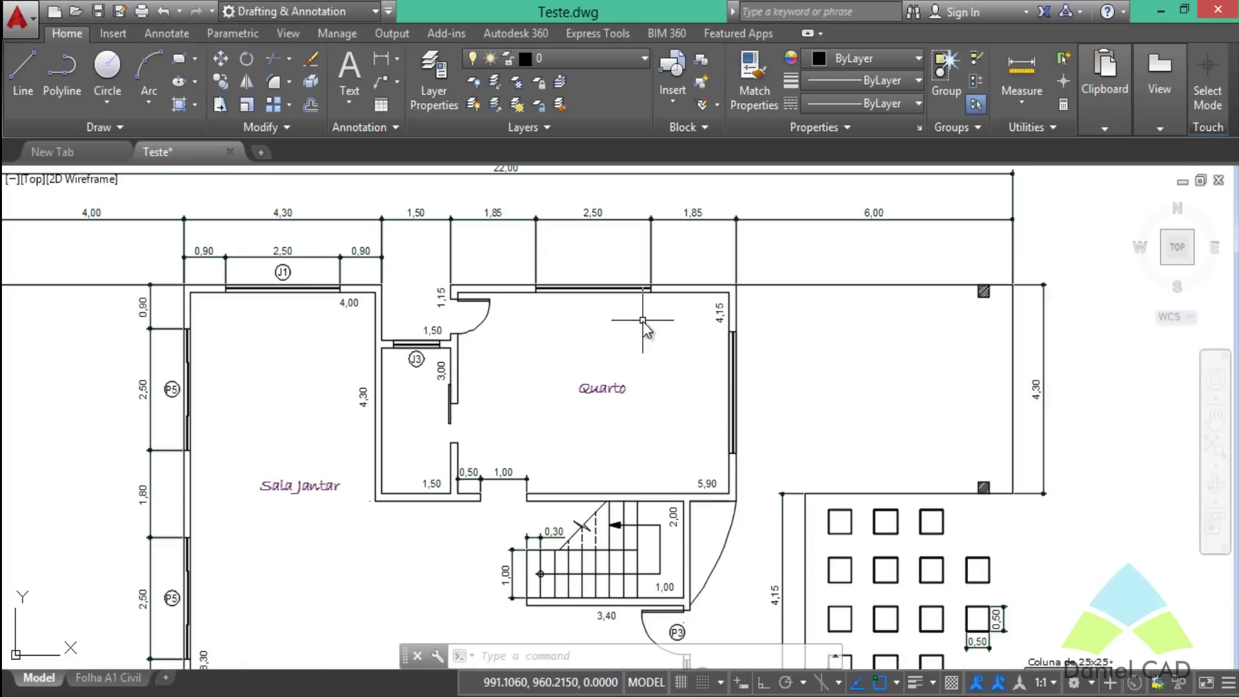
pyautogui.scroll(2, 643, 322)
pyautogui.moveTo(641, 355)
pyautogui.mouseDown(button='middle')
pyautogui.moveTo(647, 407)
pyautogui.moveTo(664, 395)
pyautogui.mouseUp(button='middle')
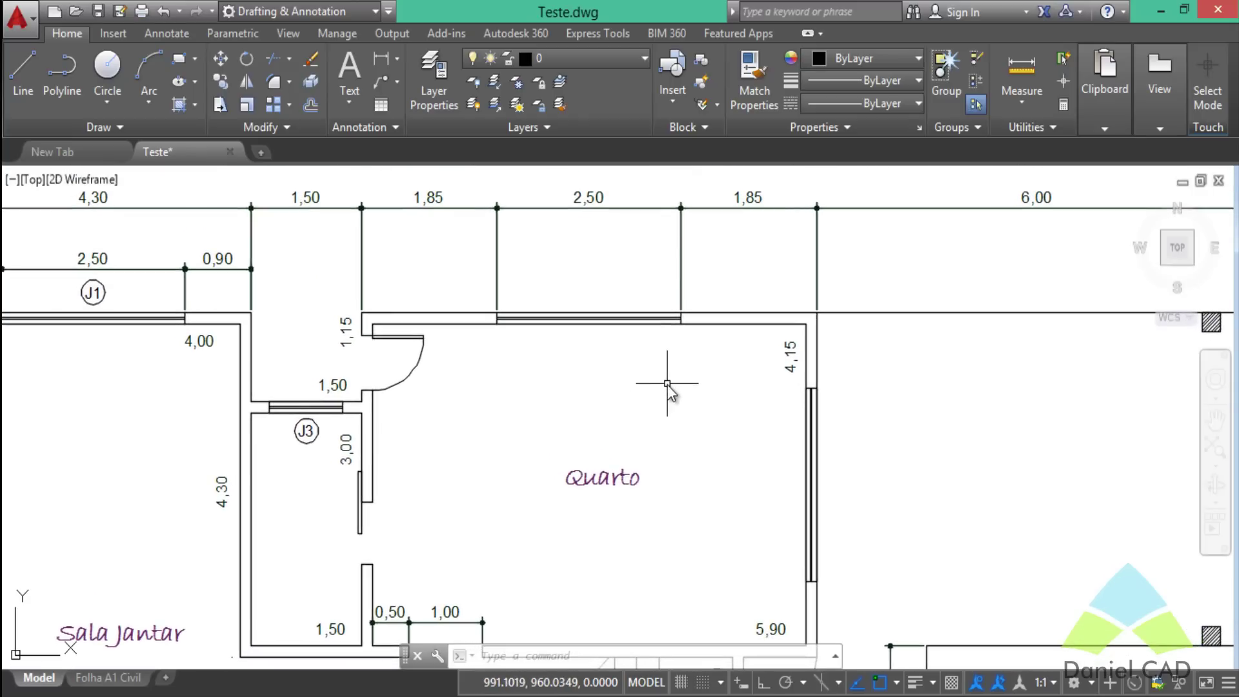
pyautogui.moveTo(569, 402); pyautogui.dragTo(735, 395, button='middle')
pyautogui.scroll(6, 472, 442)
pyautogui.moveTo(471, 442); pyautogui.dragTo(534, 509, button='middle')
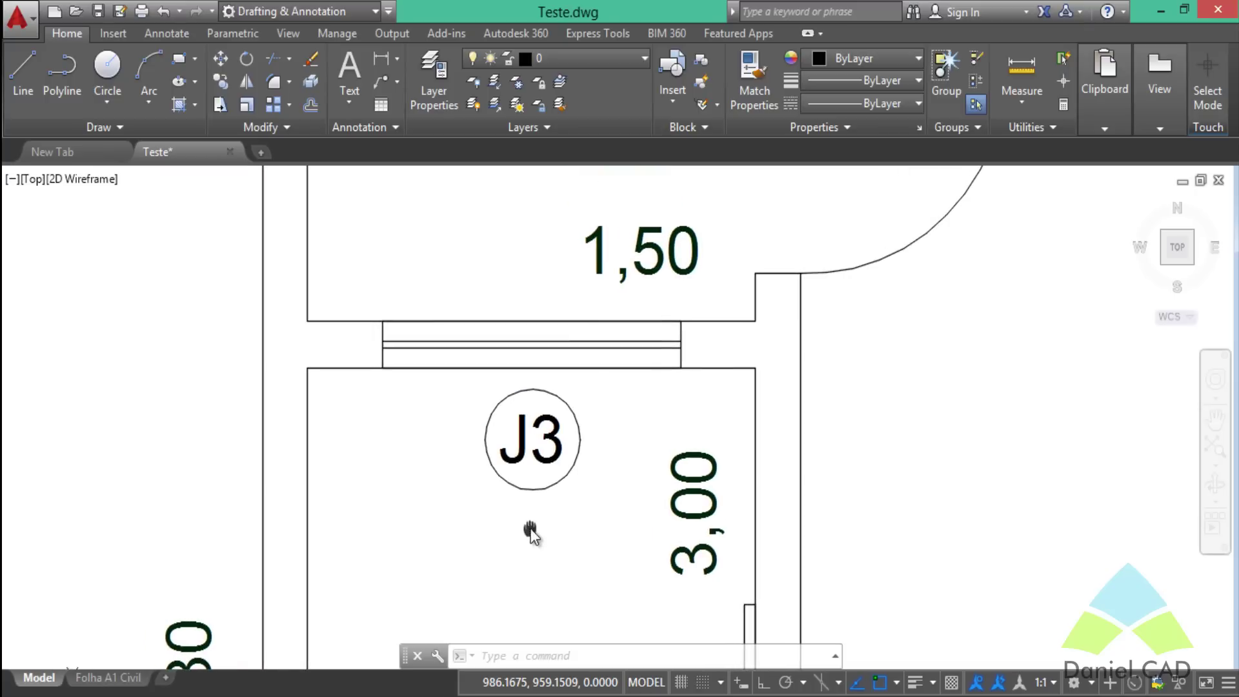
pyautogui.moveTo(605, 471); pyautogui.dragTo(673, 428, button='middle')
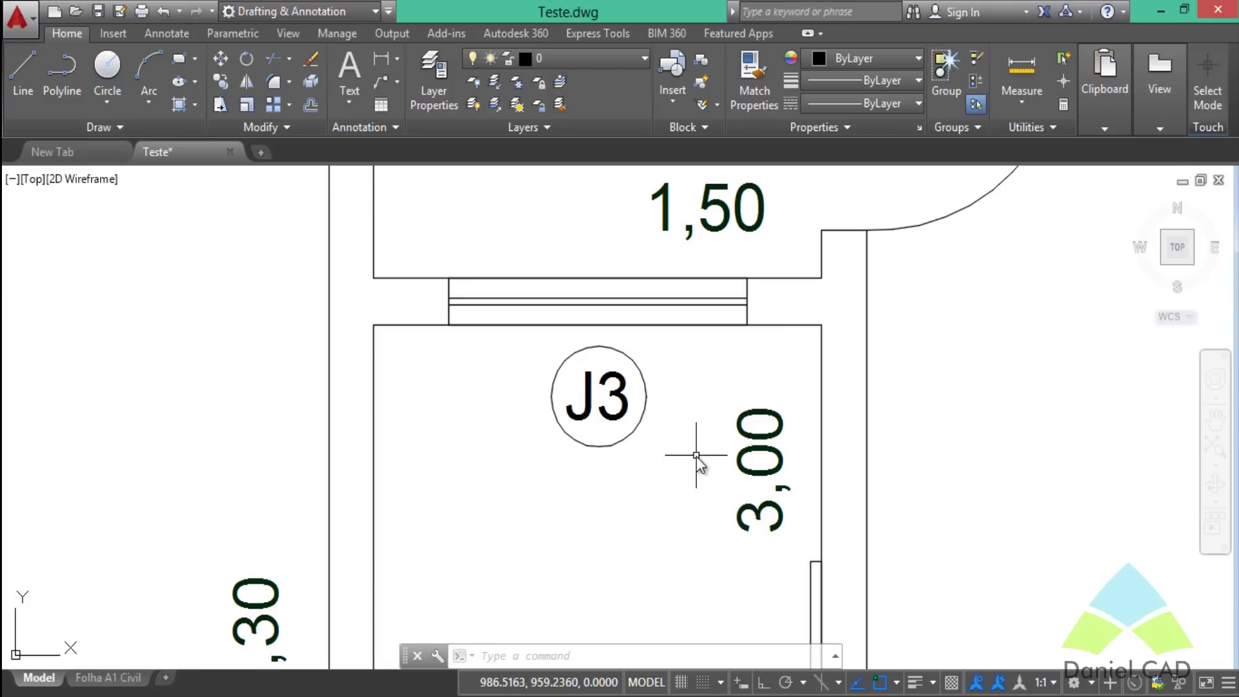
# Zoom back out, then close in on the Quarto room's label and top wall
pyautogui.scroll(-2, 698, 456)
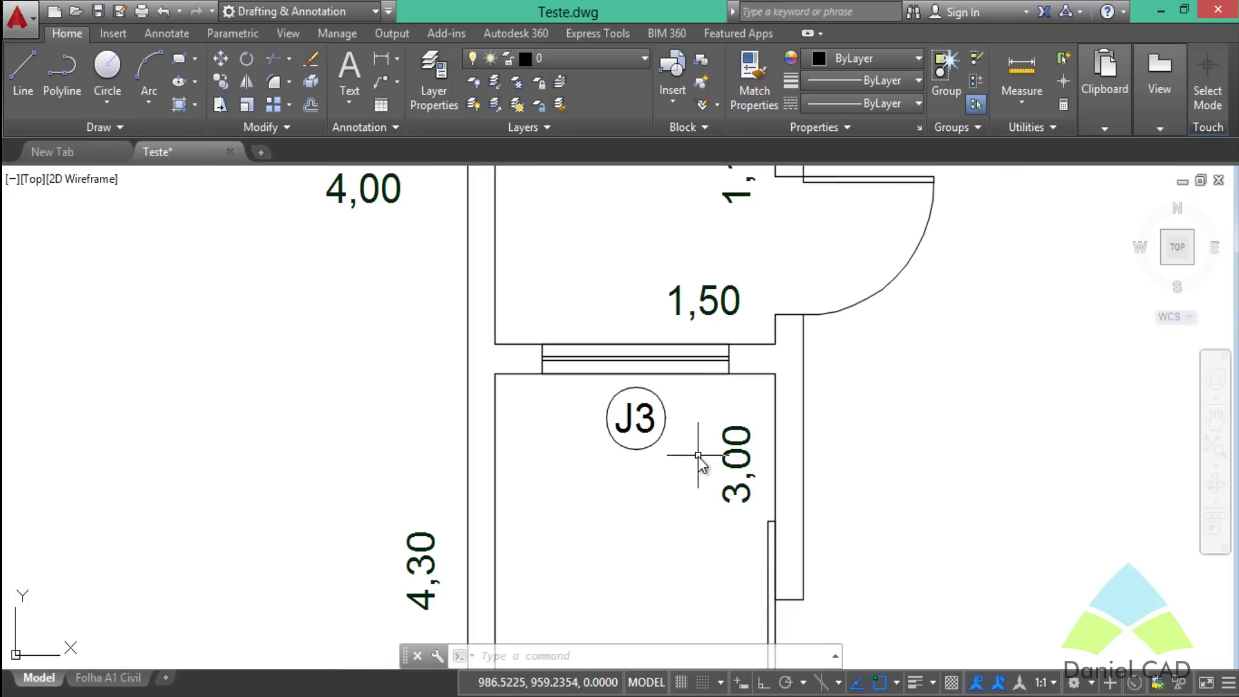
pyautogui.scroll(-4, 706, 437)
pyautogui.moveTo(723, 435); pyautogui.dragTo(617, 482, button='middle')
pyautogui.scroll(2, 622, 447)
pyautogui.scroll(4, 623, 446)
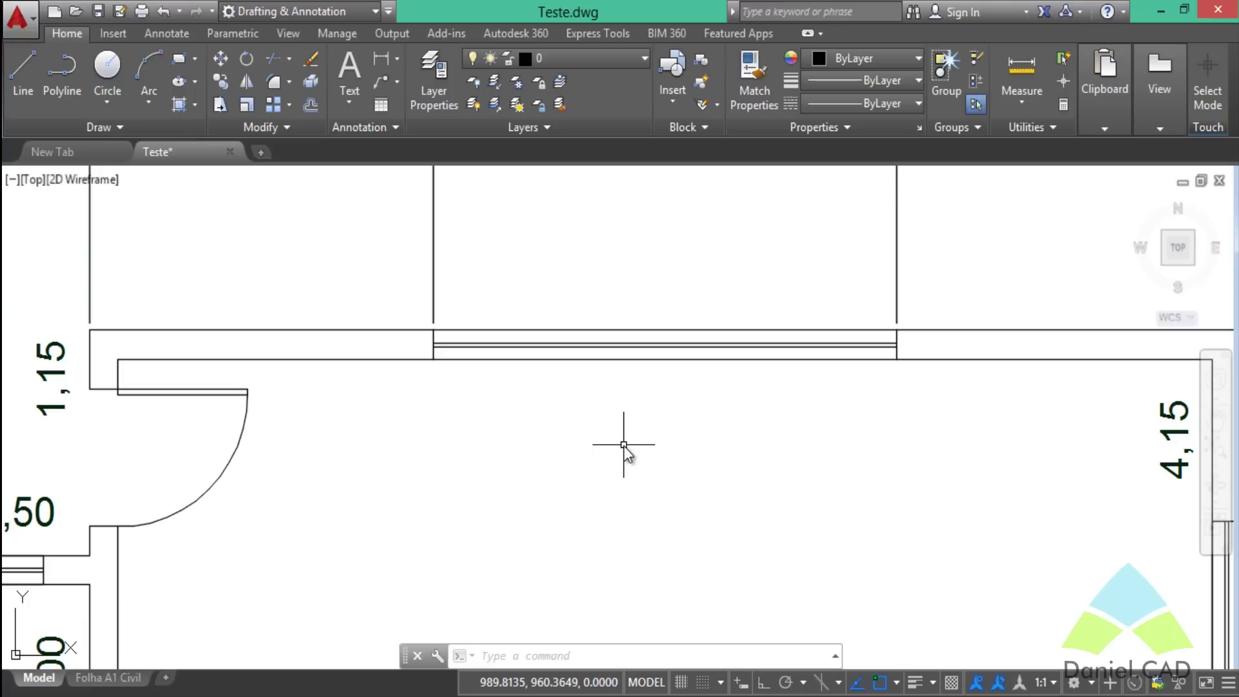
pyautogui.moveTo(729, 517); pyautogui.dragTo(613, 304, button='middle')
pyautogui.moveTo(584, 545); pyautogui.dragTo(515, 442, button='middle')
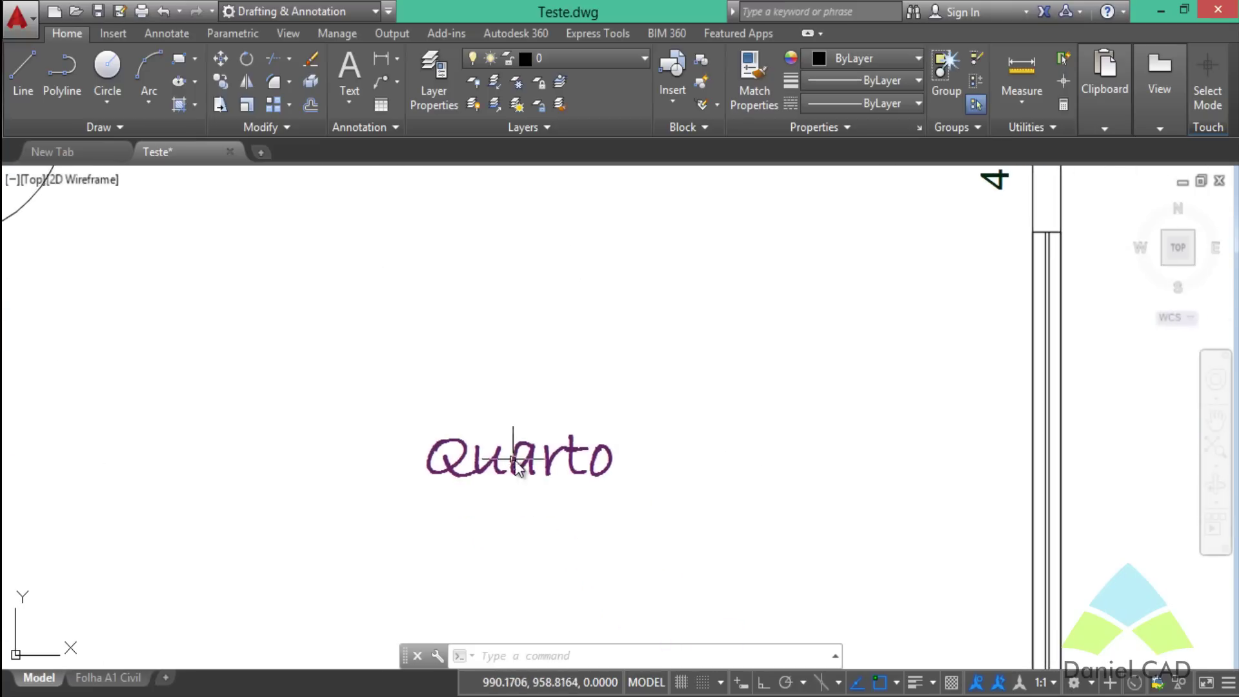
# Abandon a trial circle centred on the Quarto label and re-zoom on the top-wall window
pyautogui.click(109, 69)
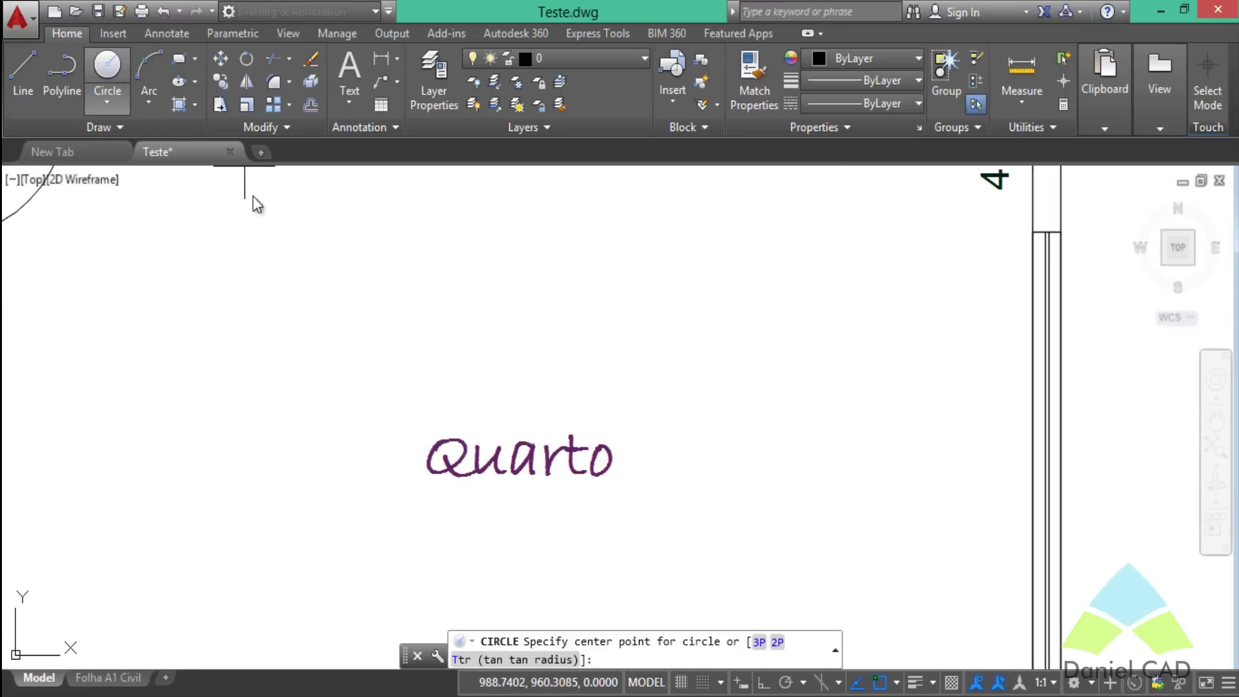
pyautogui.click(522, 457)
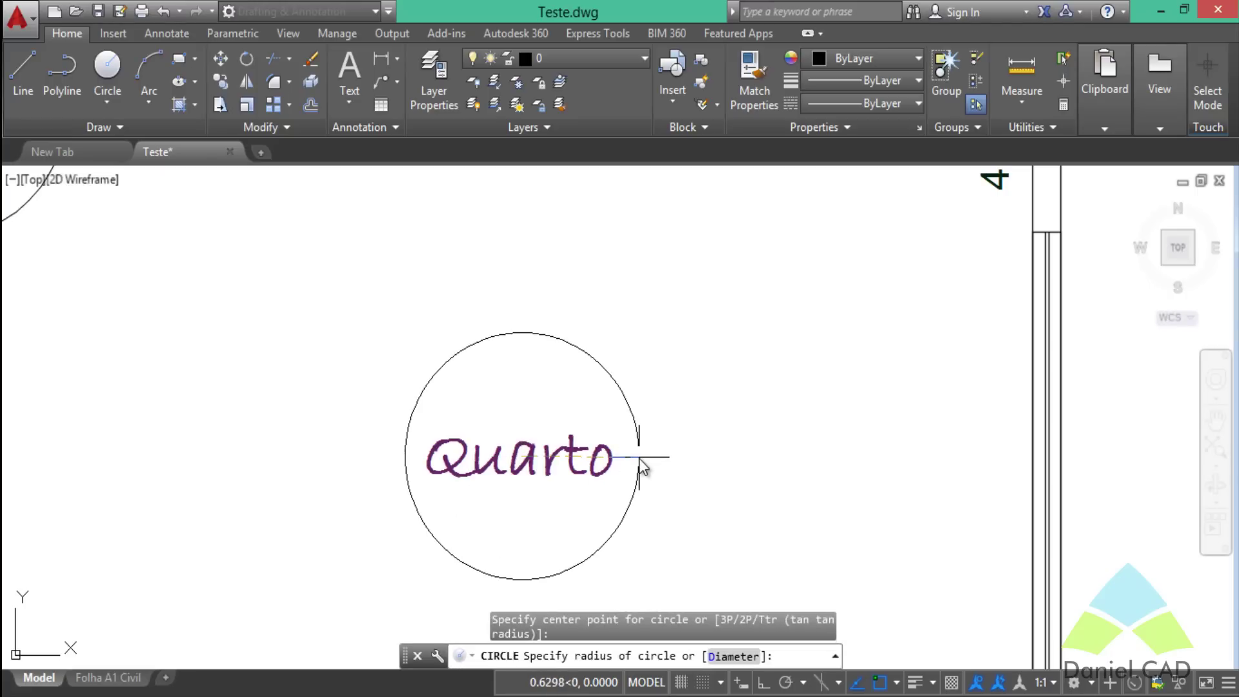
pyautogui.press('Escape')
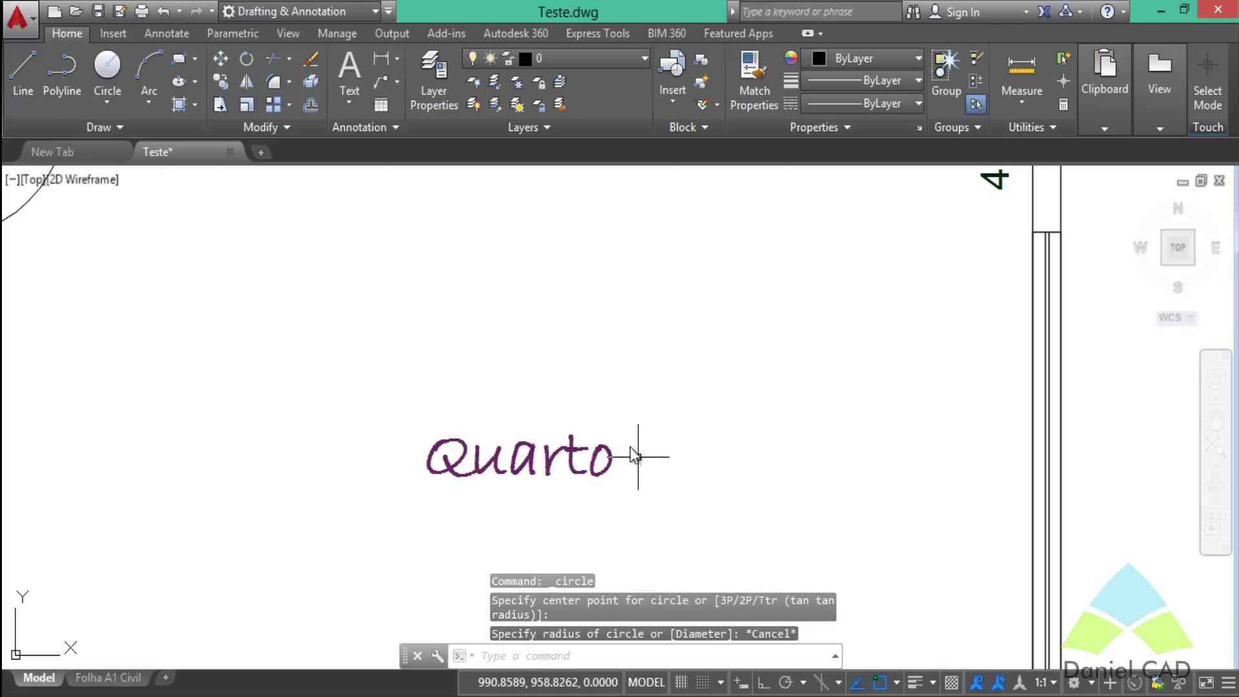
pyautogui.scroll(-3, 591, 406)
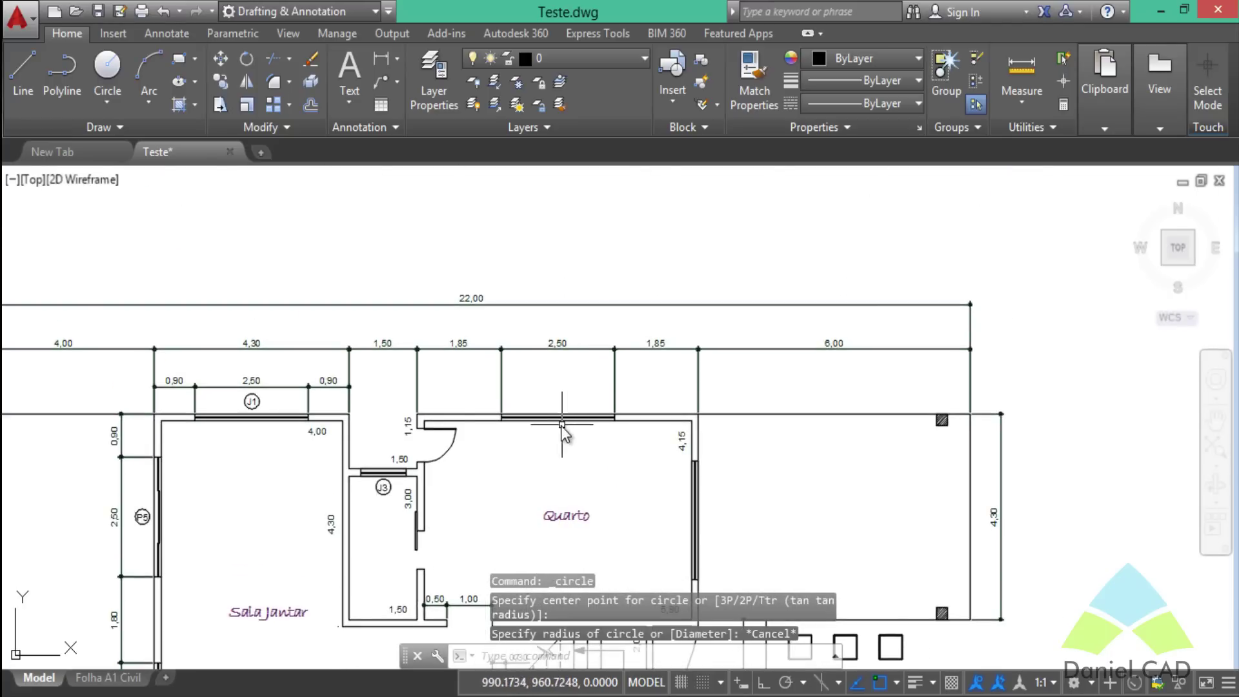
pyautogui.scroll(6, 559, 420)
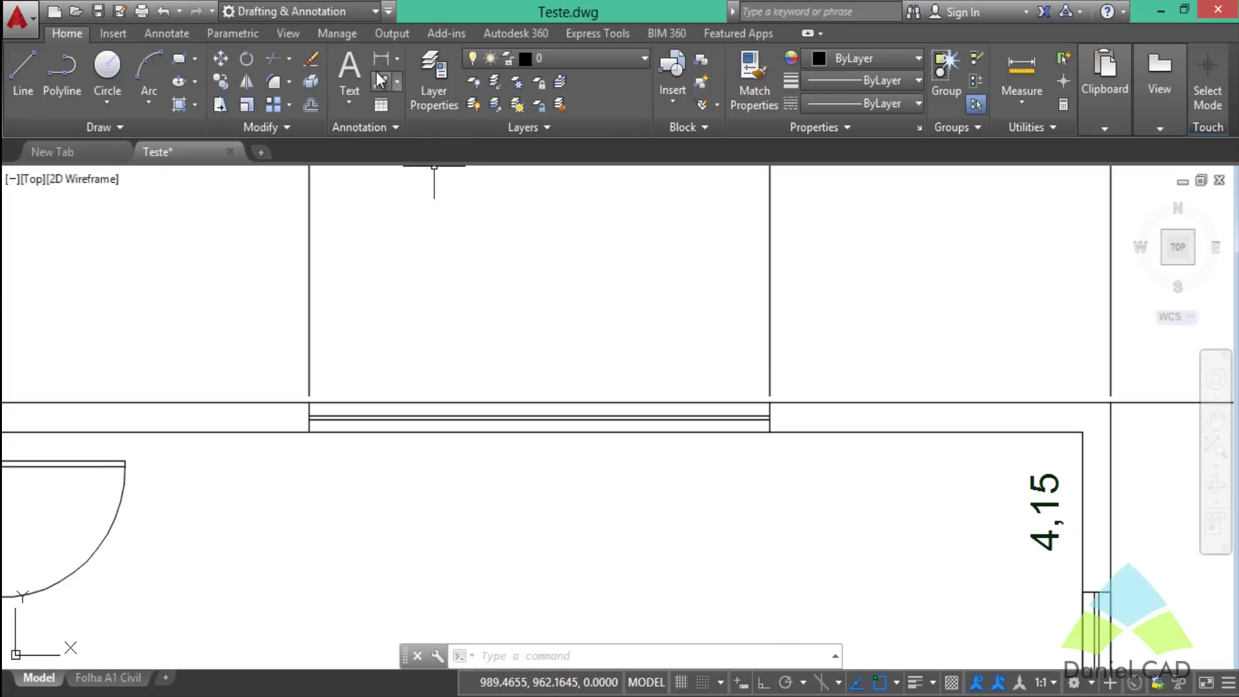
# Create a multiline text box above the top-wall window and enter the J1 label
pyautogui.click(354, 64)
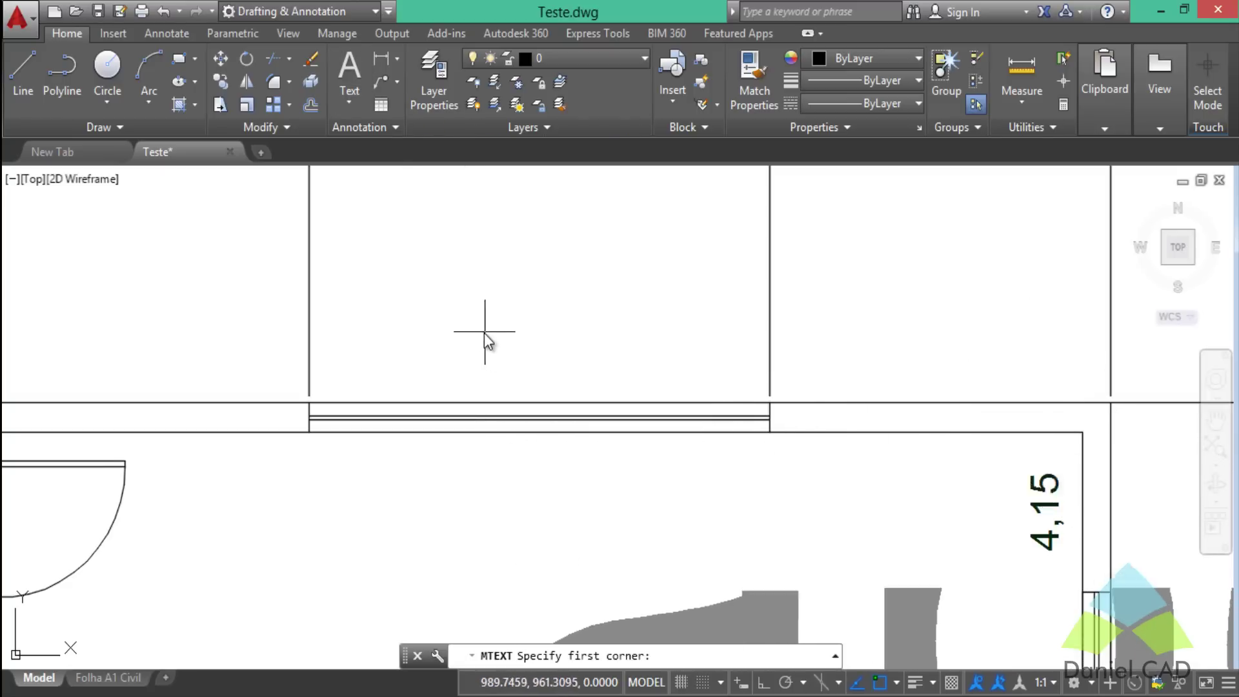
pyautogui.click(485, 333)
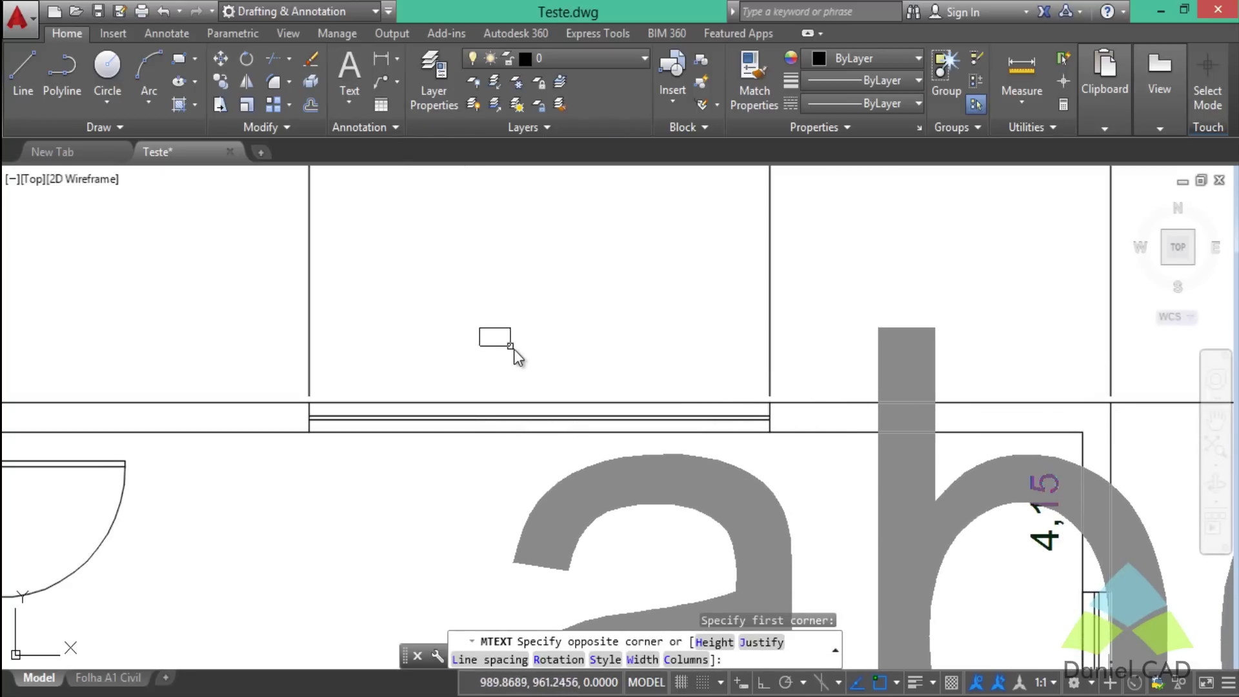
pyautogui.click(606, 399)
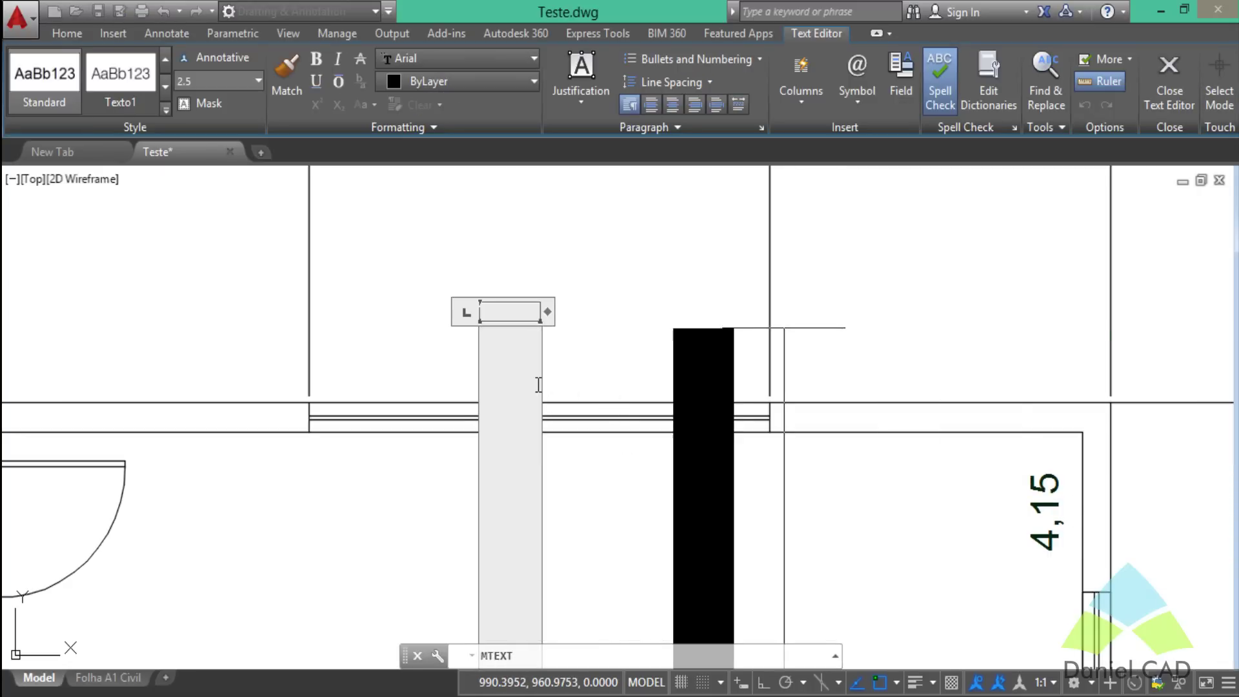
pyautogui.write('1')
# Set the J1 text height to 0.2, keep it left-aligned, and narrow its box
pyautogui.hotkey('ctrl', 'a')
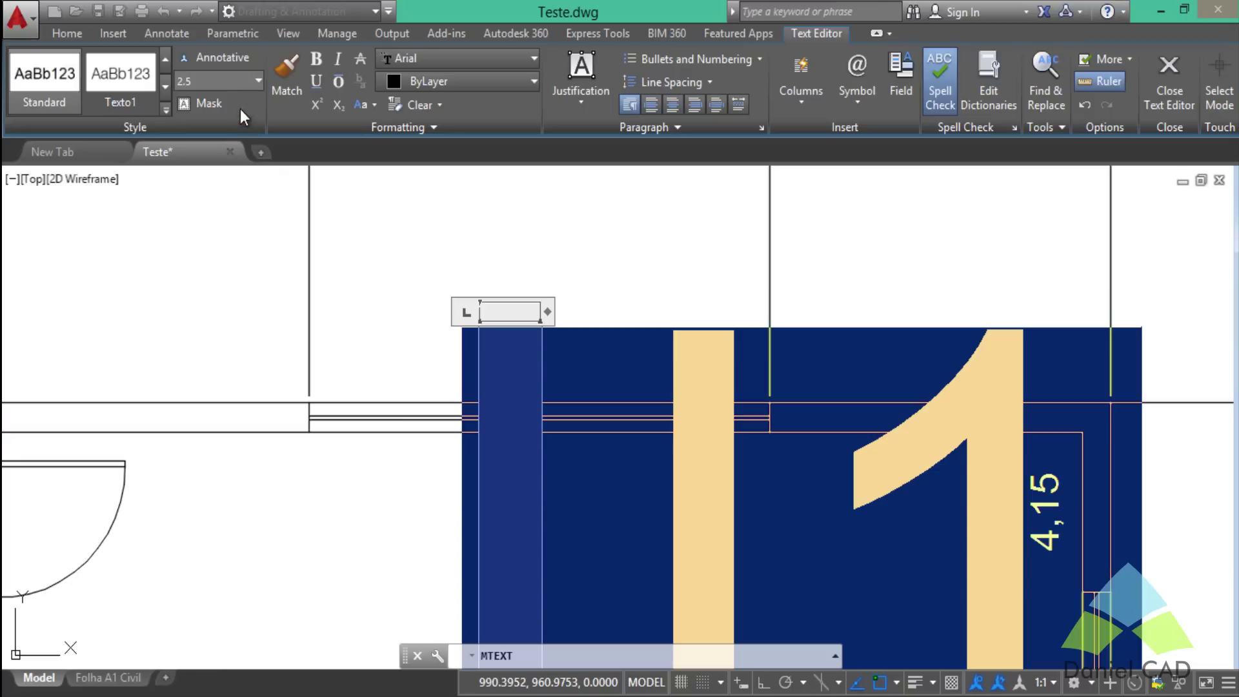
pyautogui.click(207, 81)
pyautogui.write('0.')
pyautogui.write('2')
pyautogui.press('Return')
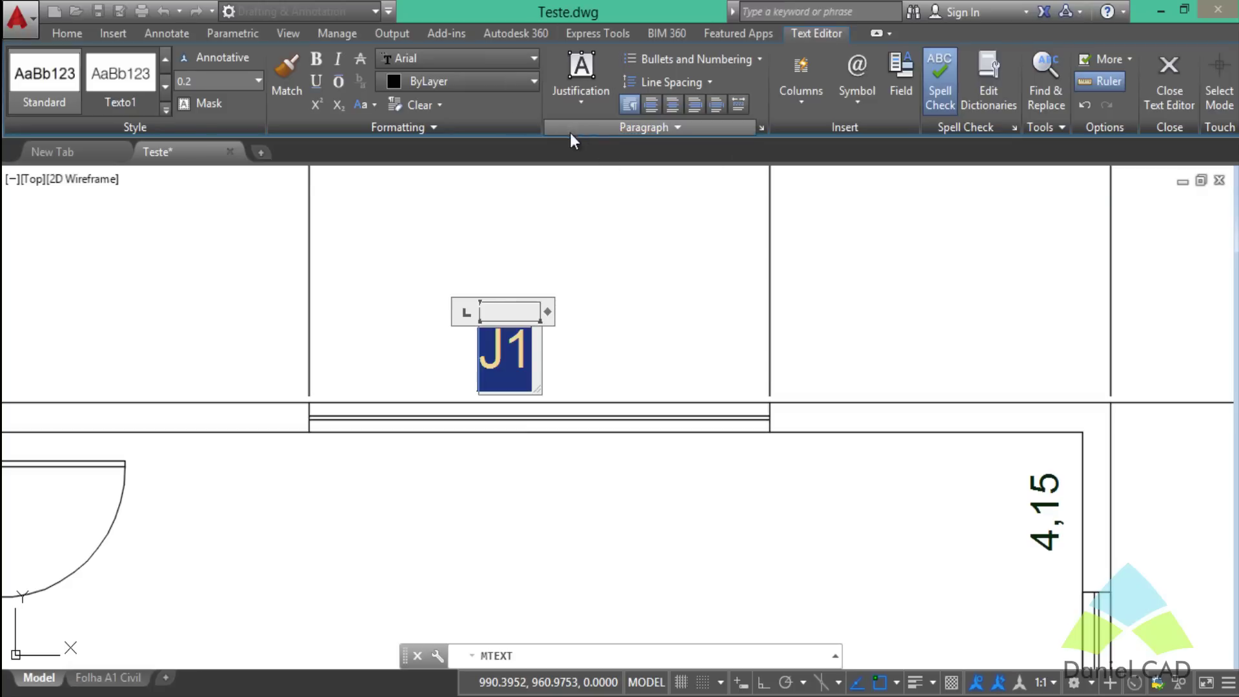
pyautogui.click(673, 108)
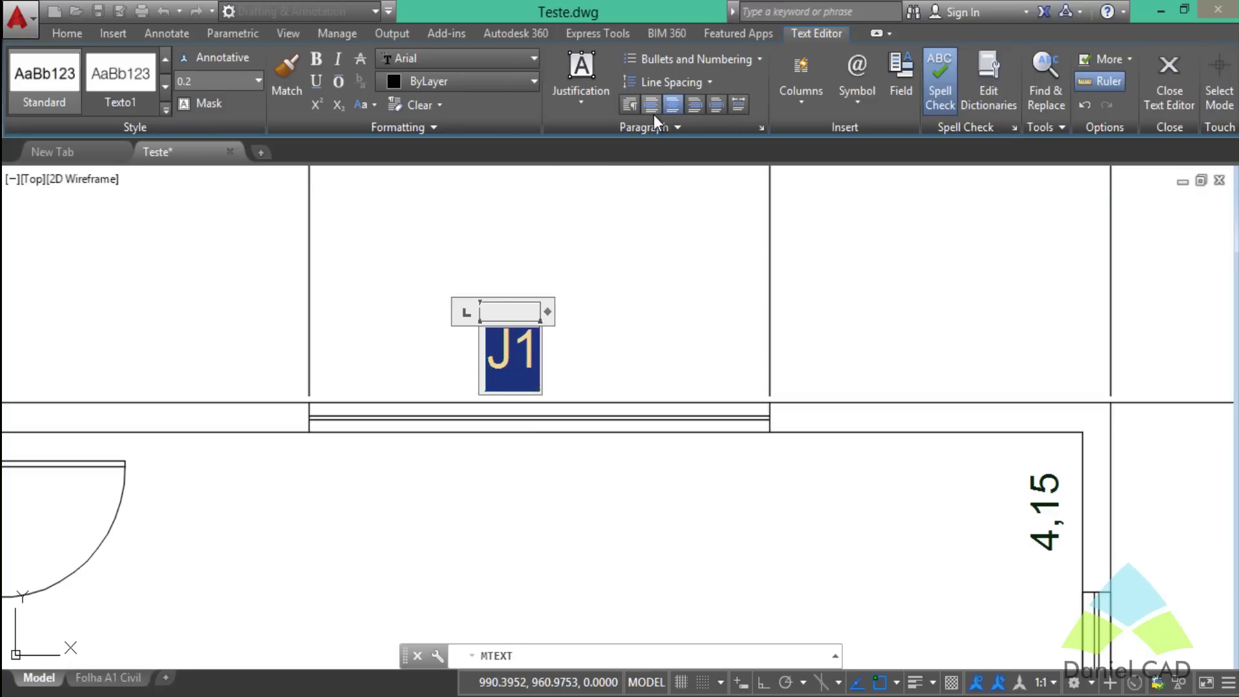
pyautogui.click(653, 114)
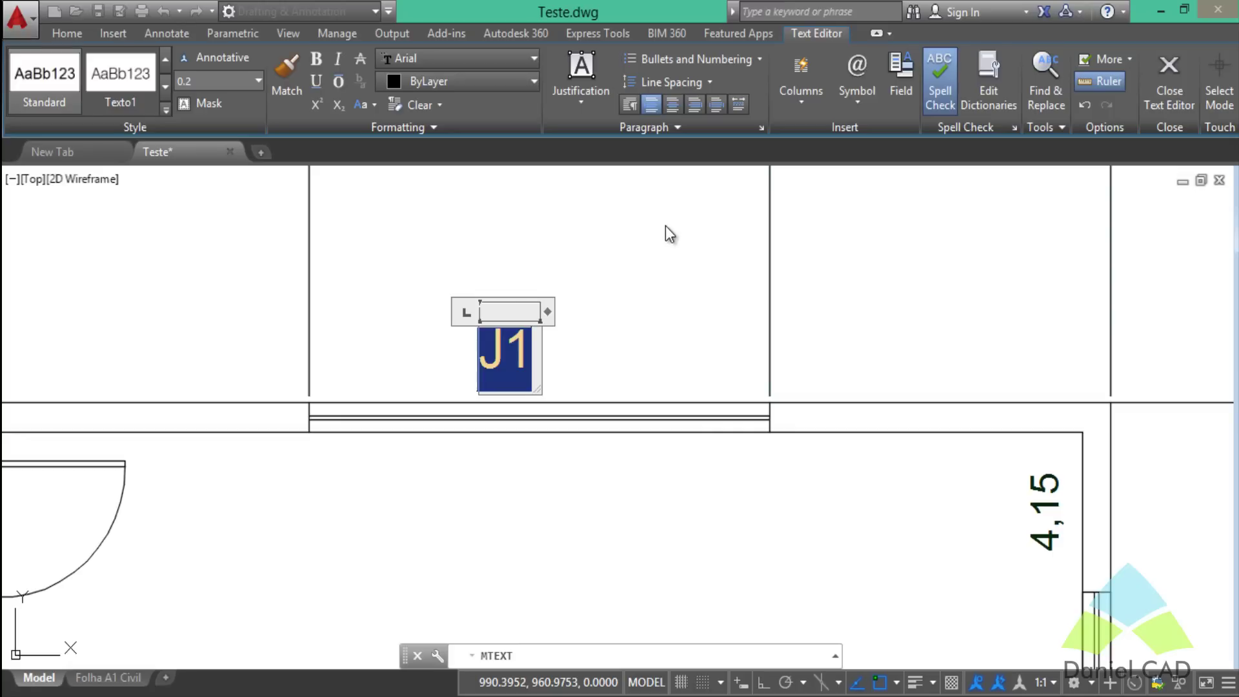
pyautogui.moveTo(554, 316); pyautogui.dragTo(539, 316)
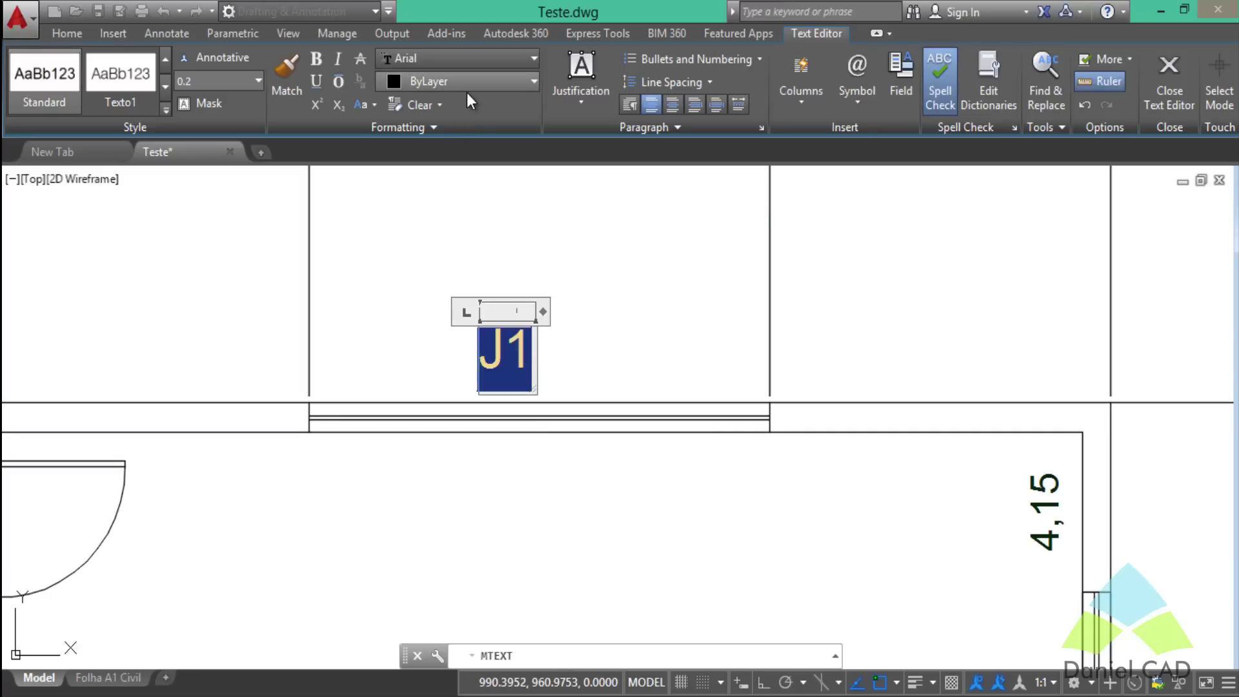
pyautogui.click(1158, 87)
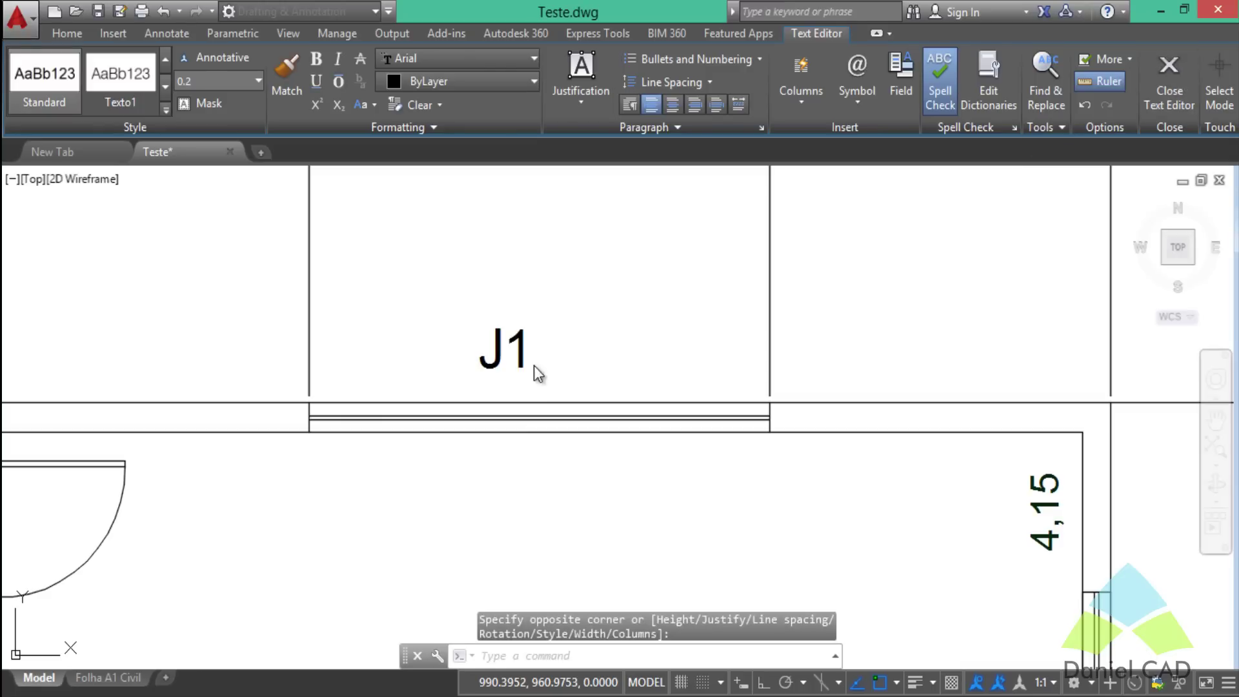
# Move the J1 label slightly right, then bring up the Express Tools text utilities
pyautogui.write('m')
pyautogui.press('Return')
pyautogui.click(524, 355)
pyautogui.click(555, 313)
pyautogui.press('Return')
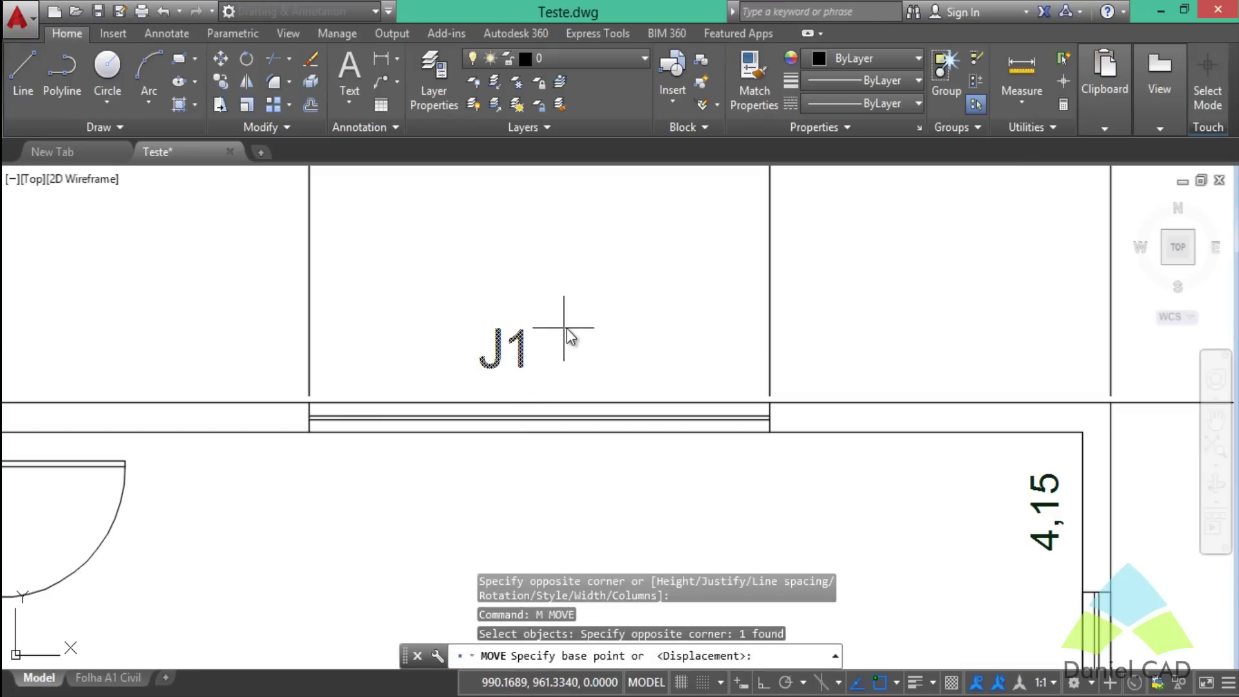
pyautogui.click(594, 331)
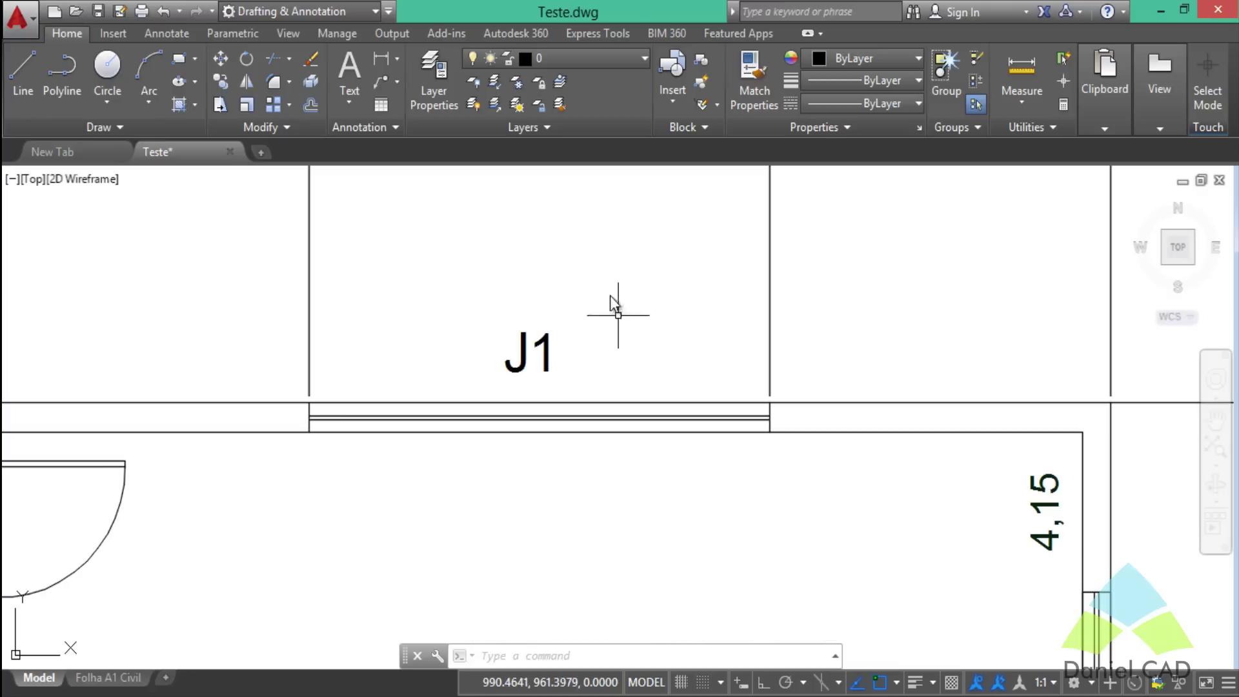
pyautogui.click(610, 31)
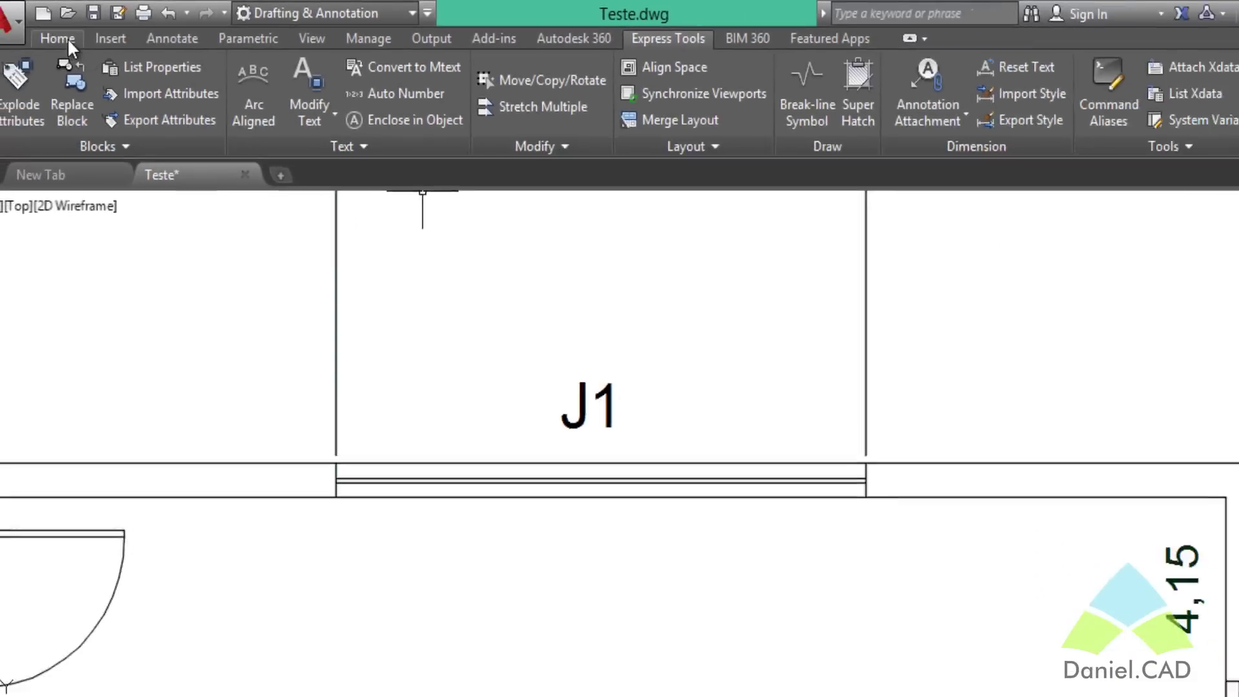
# Return to the default Home drawing tools
pyautogui.click(65, 33)
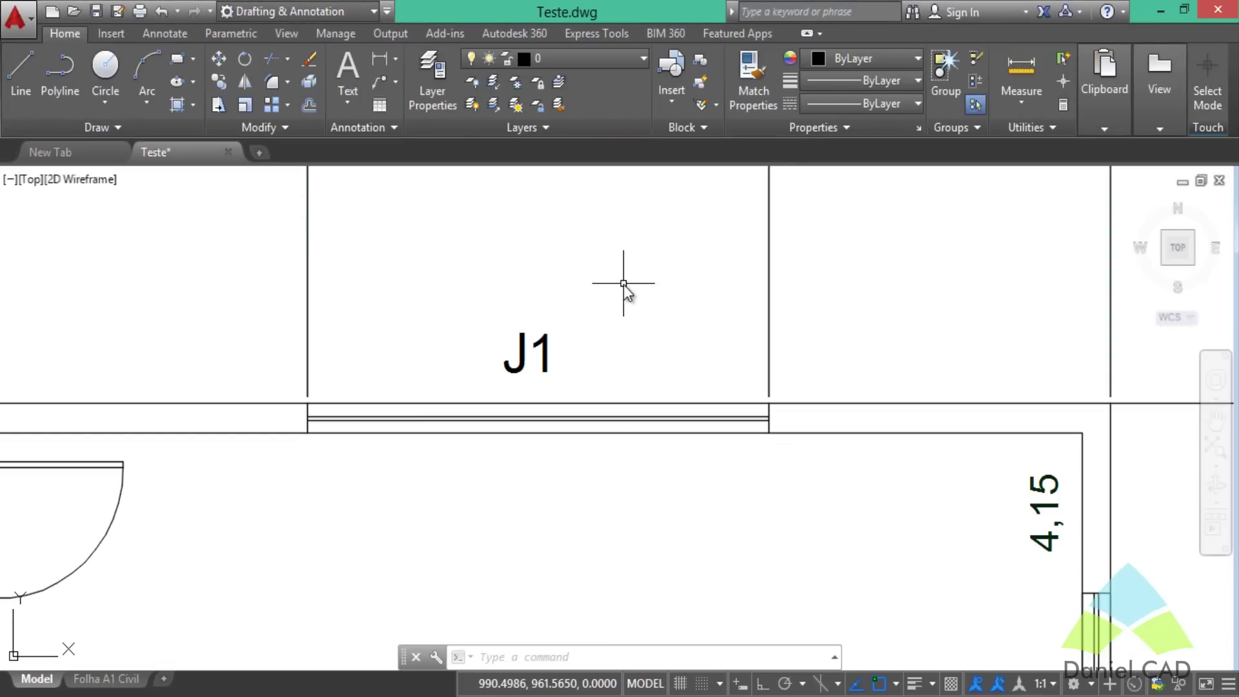
# Run TCIRCLE on the J1 label with a 0.5 offset factor
pyautogui.write('tcircle')
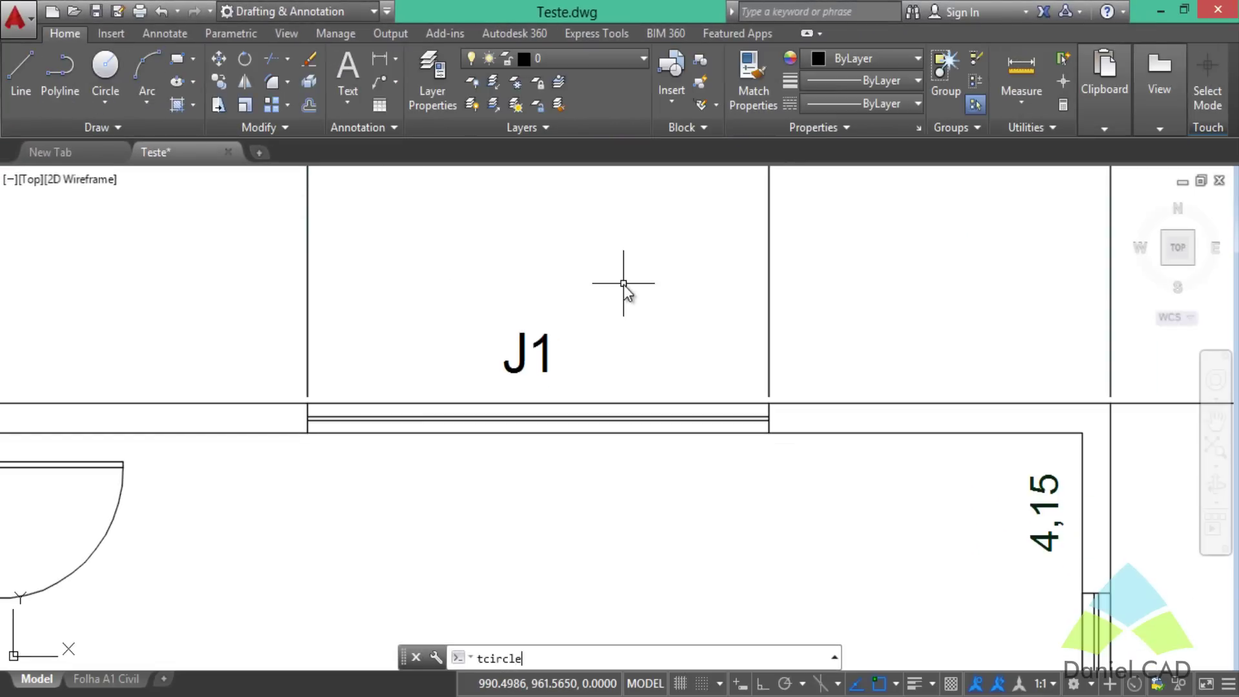
pyautogui.press('Return')
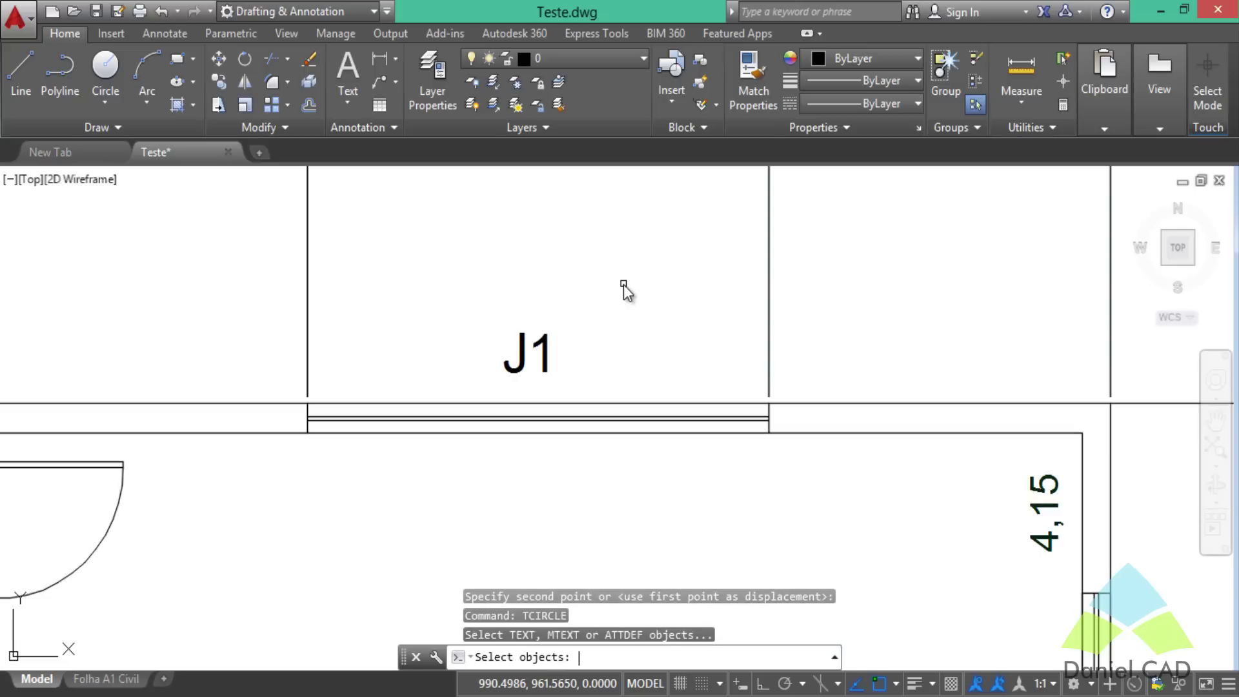
pyautogui.click(521, 354)
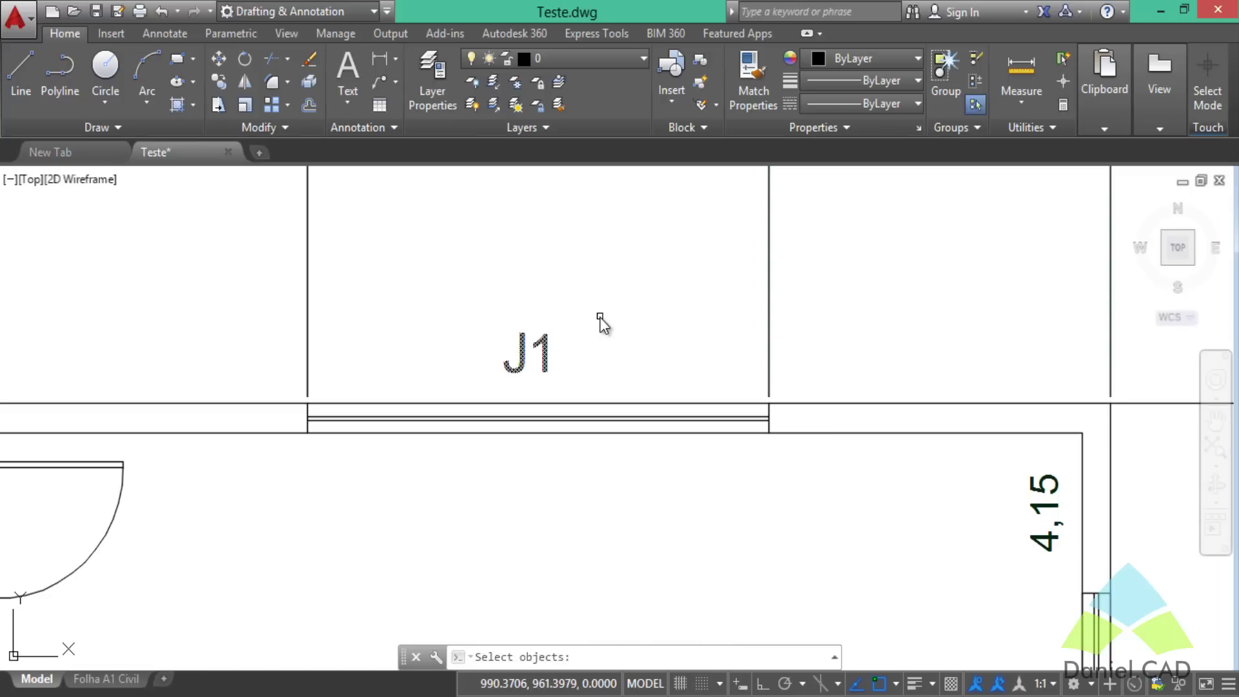
pyautogui.press('Return')
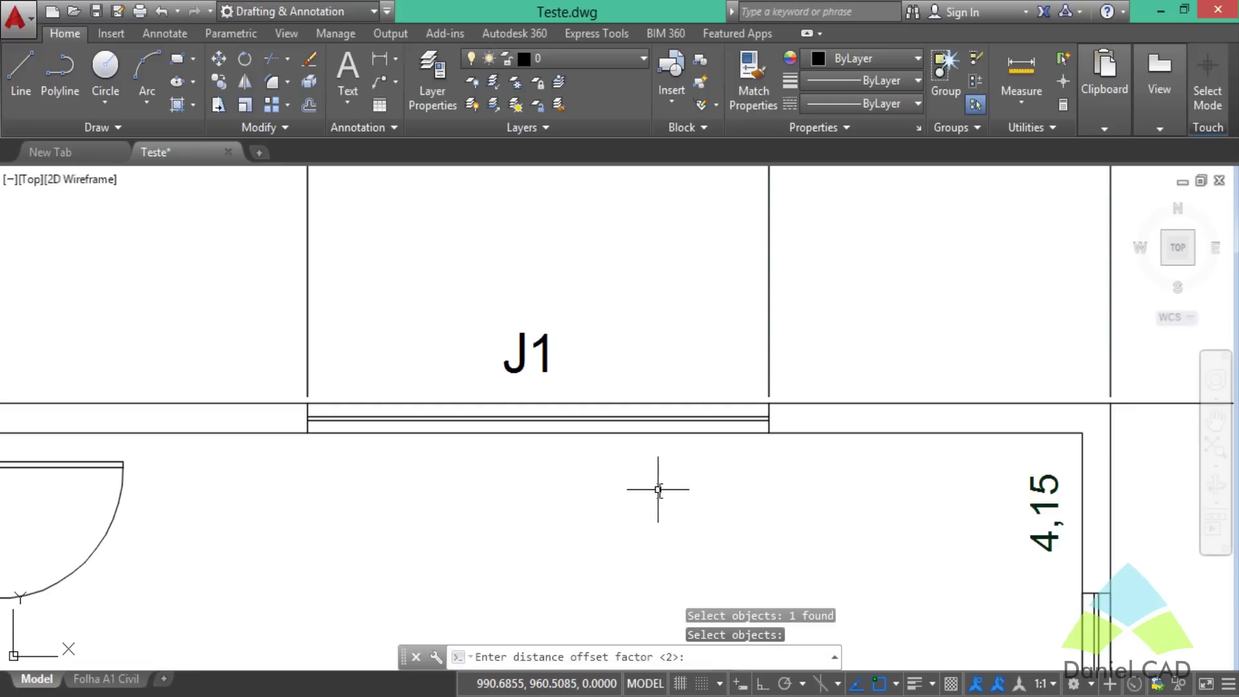
pyautogui.write('.5')
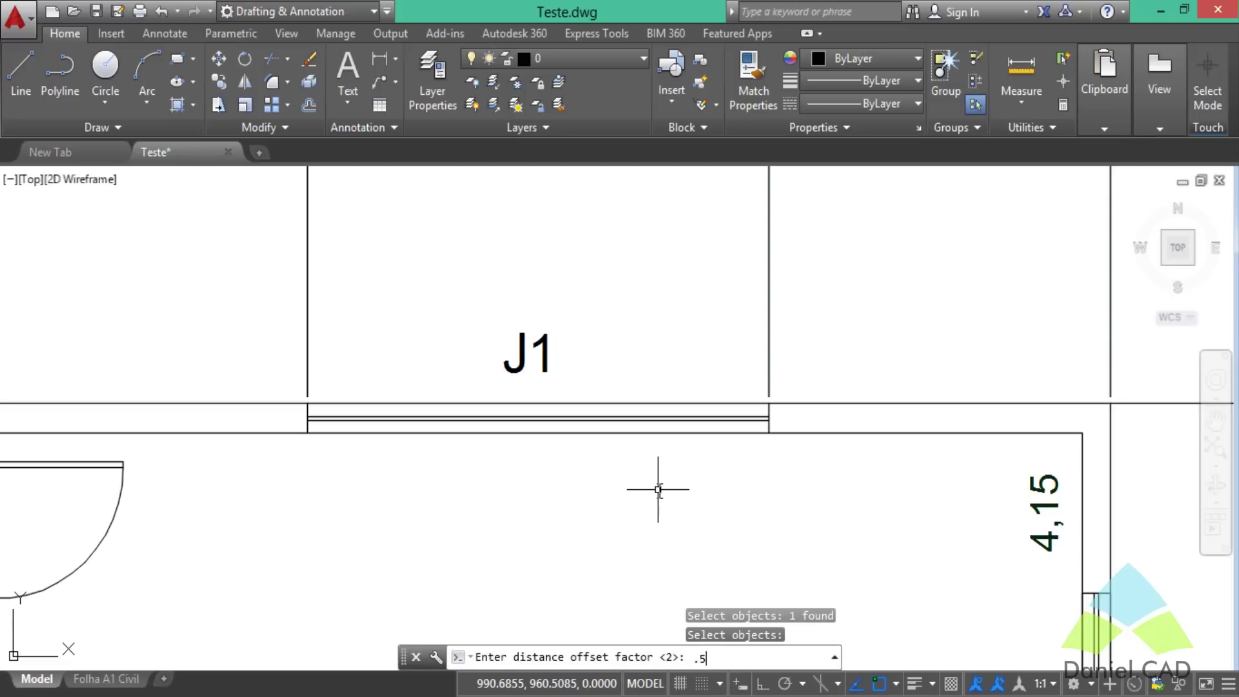
# Enclose J1 in a variable-size circle at 0.5 offset, then start a move
pyautogui.press('Return')
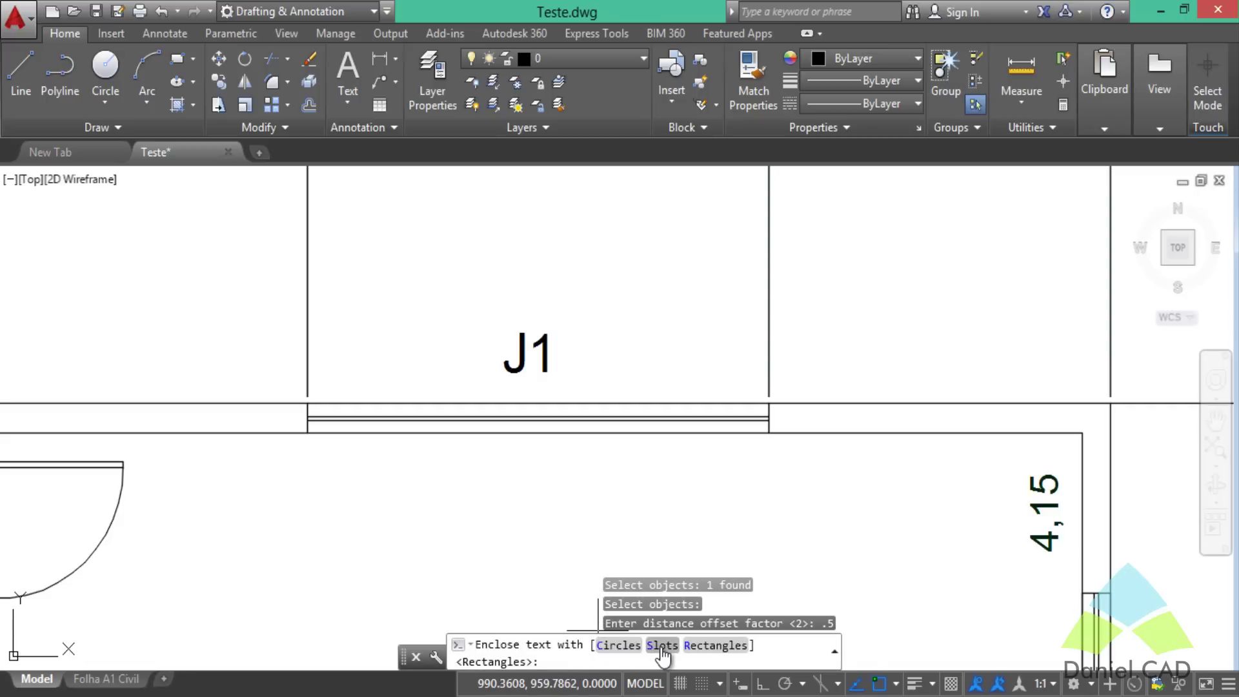
pyautogui.click(618, 646)
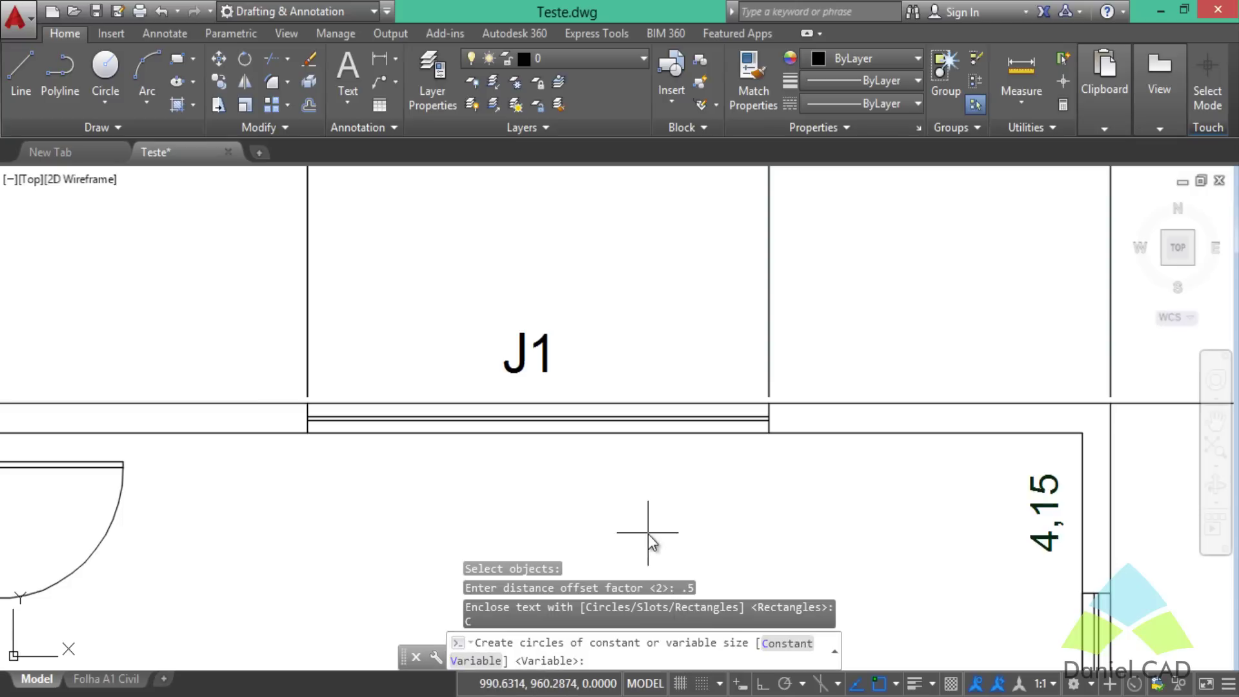
pyautogui.press('Return')
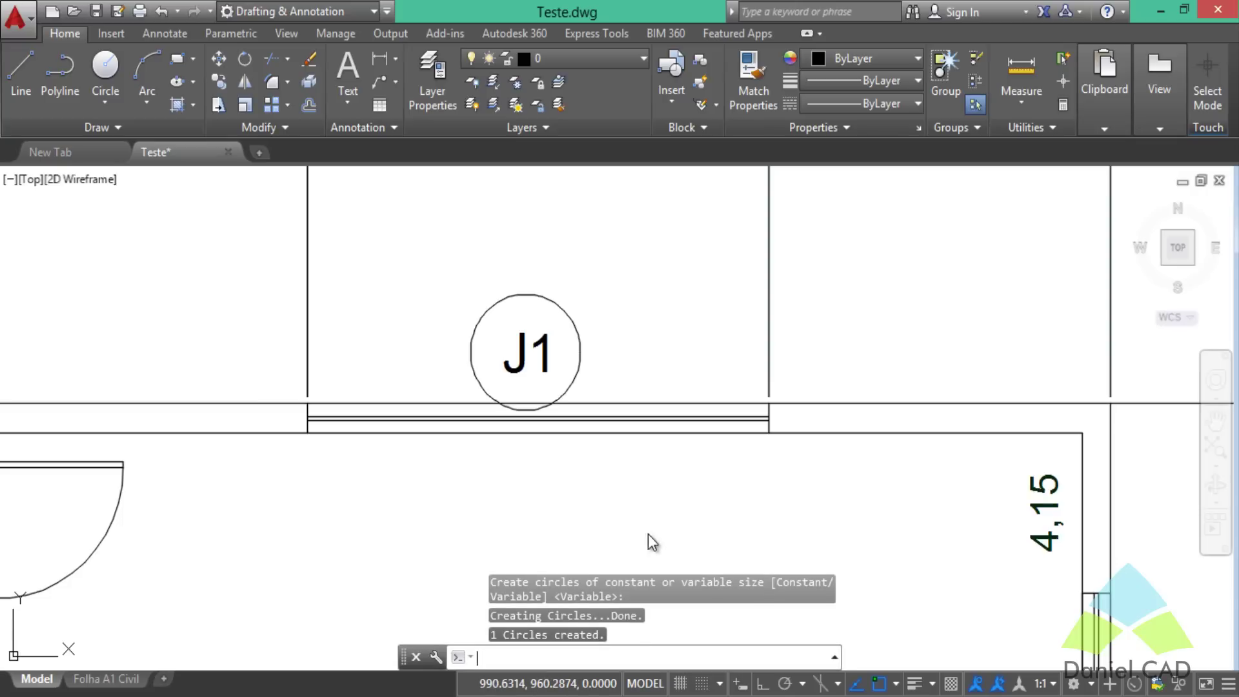
pyautogui.write('m')
pyautogui.press('Return')
# Move the circle and J1 text together as one to a slightly adjusted spot
pyautogui.click(623, 329)
pyautogui.click(555, 384)
pyautogui.press('Return')
pyautogui.click(631, 362)
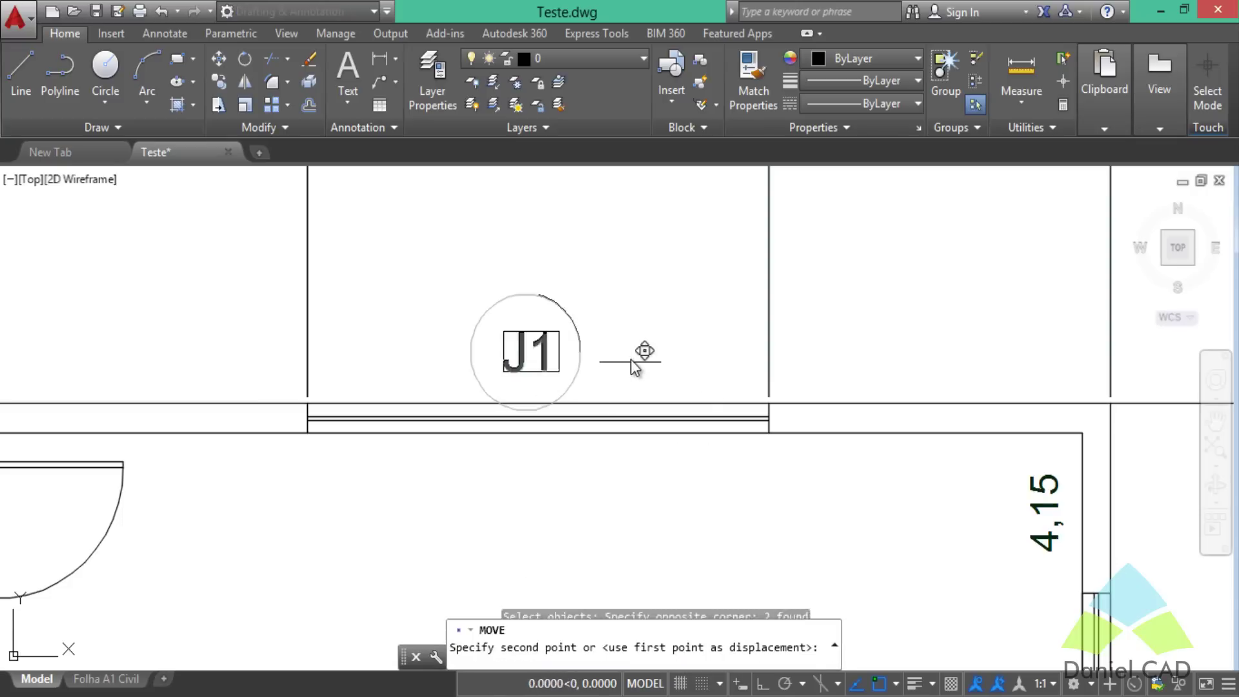
pyautogui.click(630, 351)
pyautogui.press('Escape')
# Zoom in on the circled J1 tag and relaunch the enclose-text command with TCI
pyautogui.scroll(2, 541, 319)
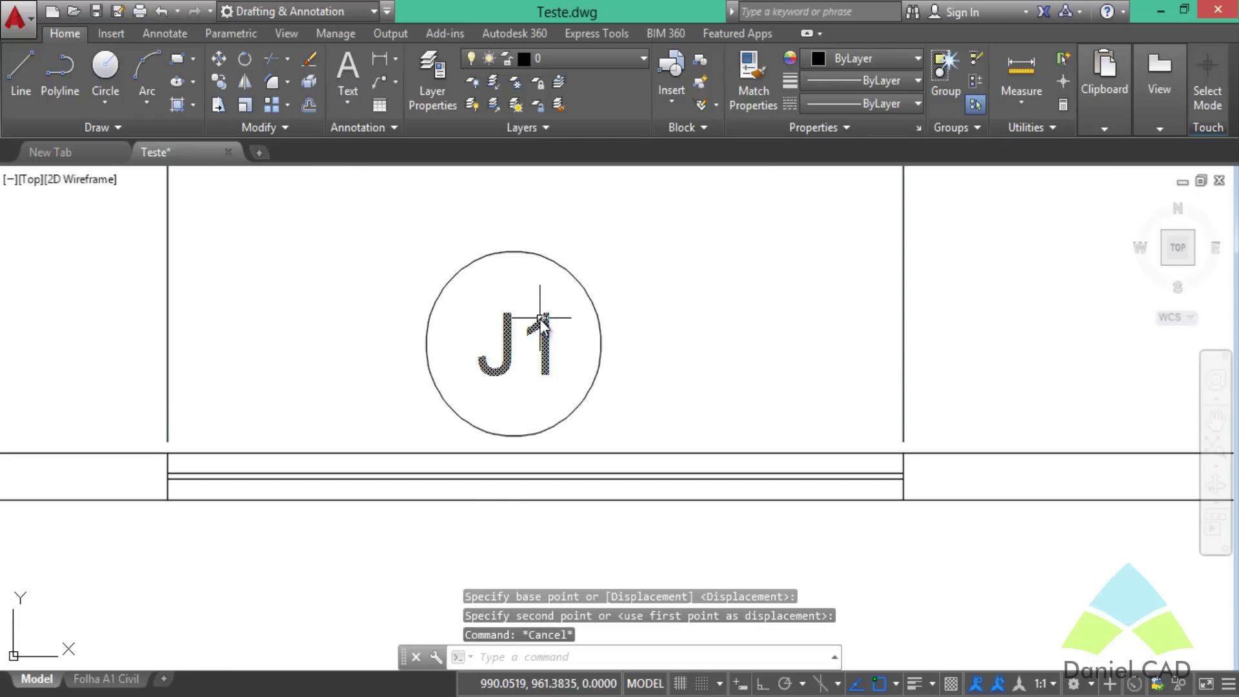
pyautogui.scroll(2, 541, 320)
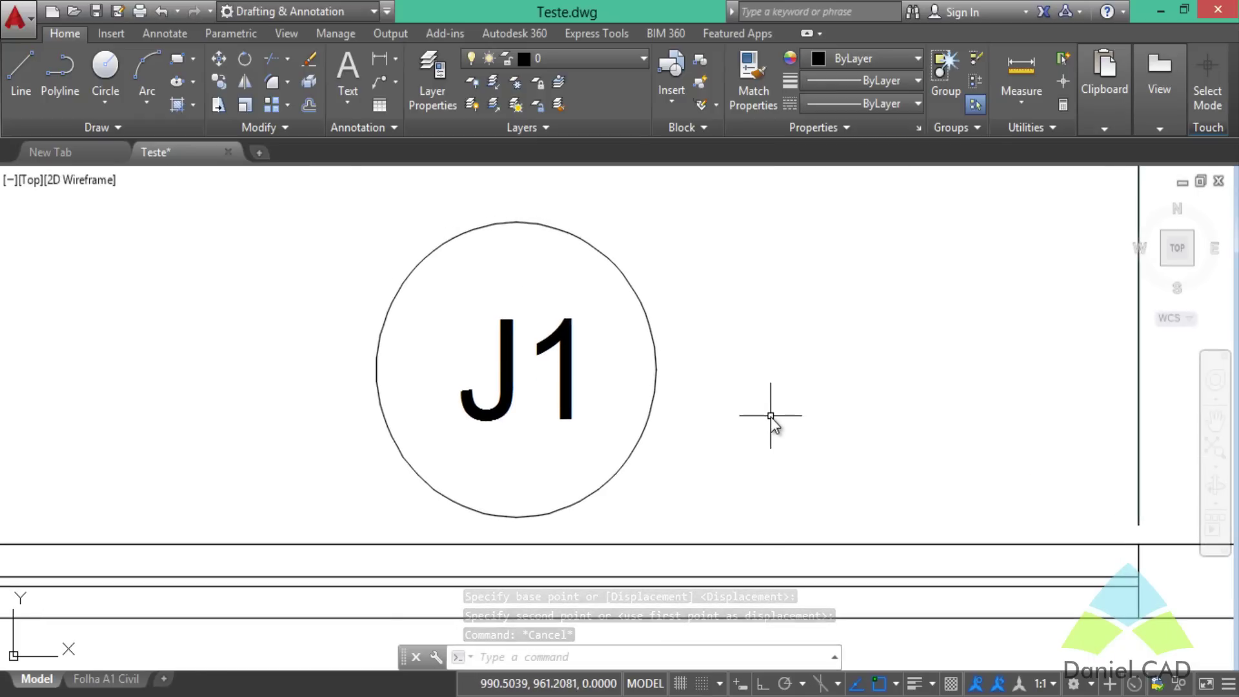
pyautogui.write('tci')
pyautogui.press('Return')
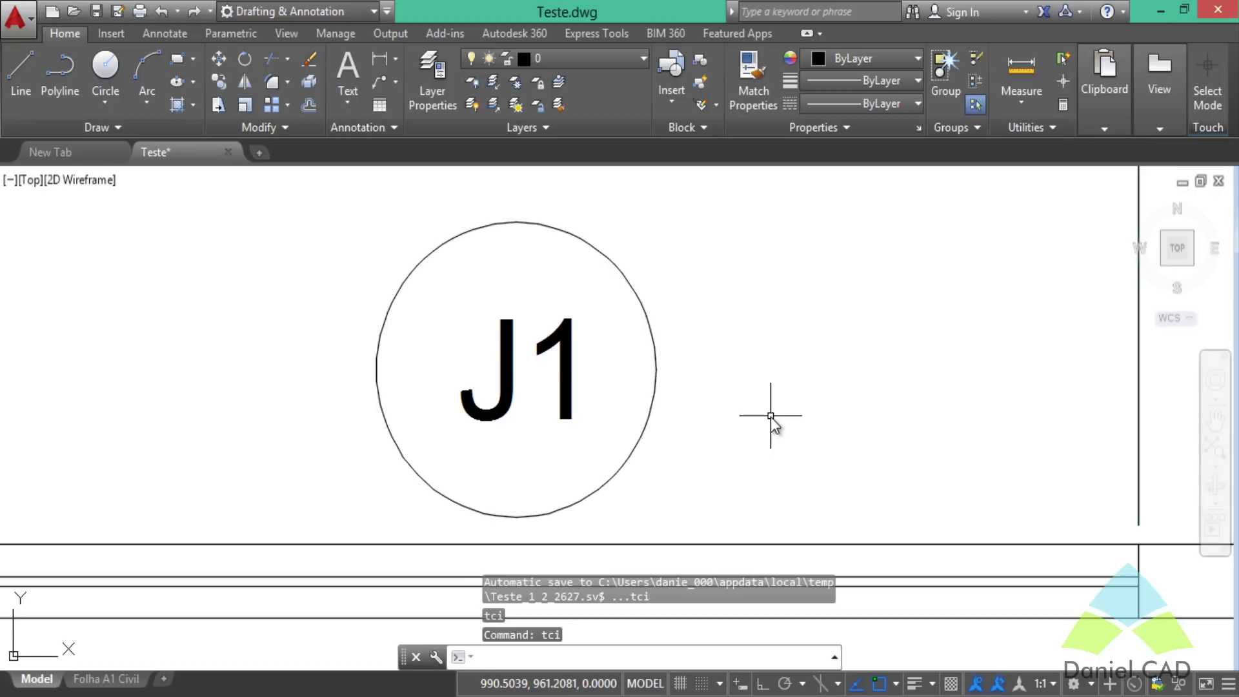
# Enclose J1 in a new tighter circle using TCIRCLE with a 0.1 offset factor
pyautogui.write('tcircle')
pyautogui.press('Return')
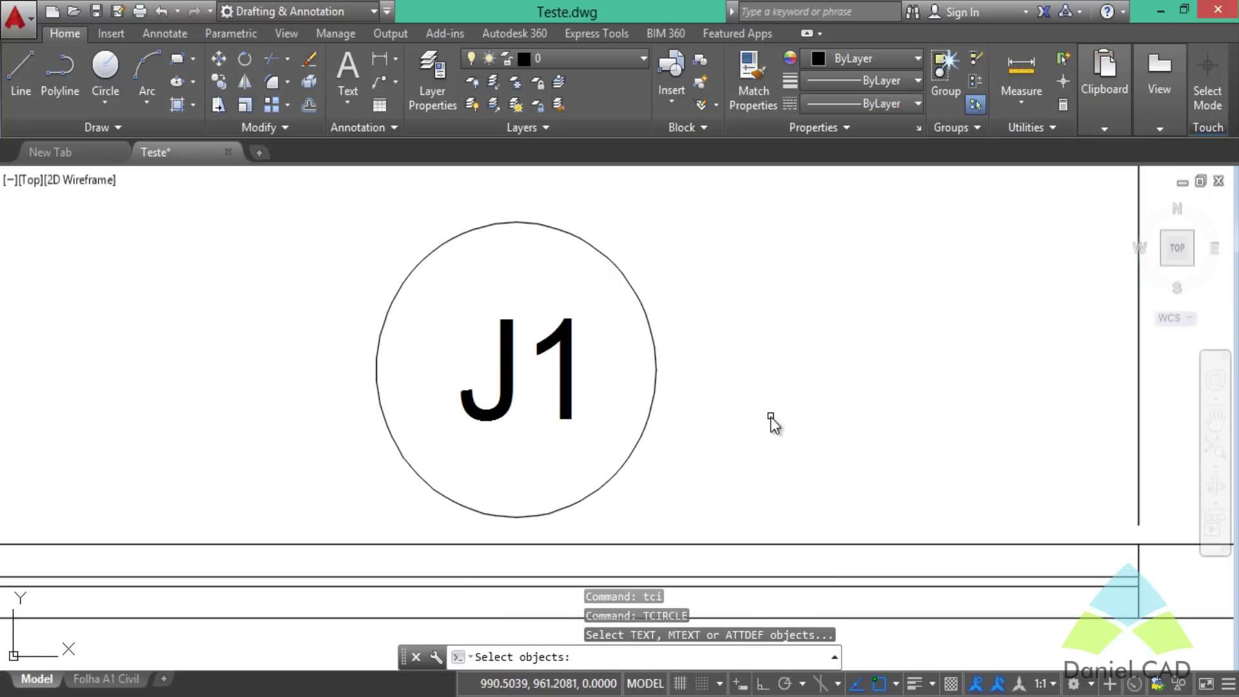
pyautogui.click(565, 348)
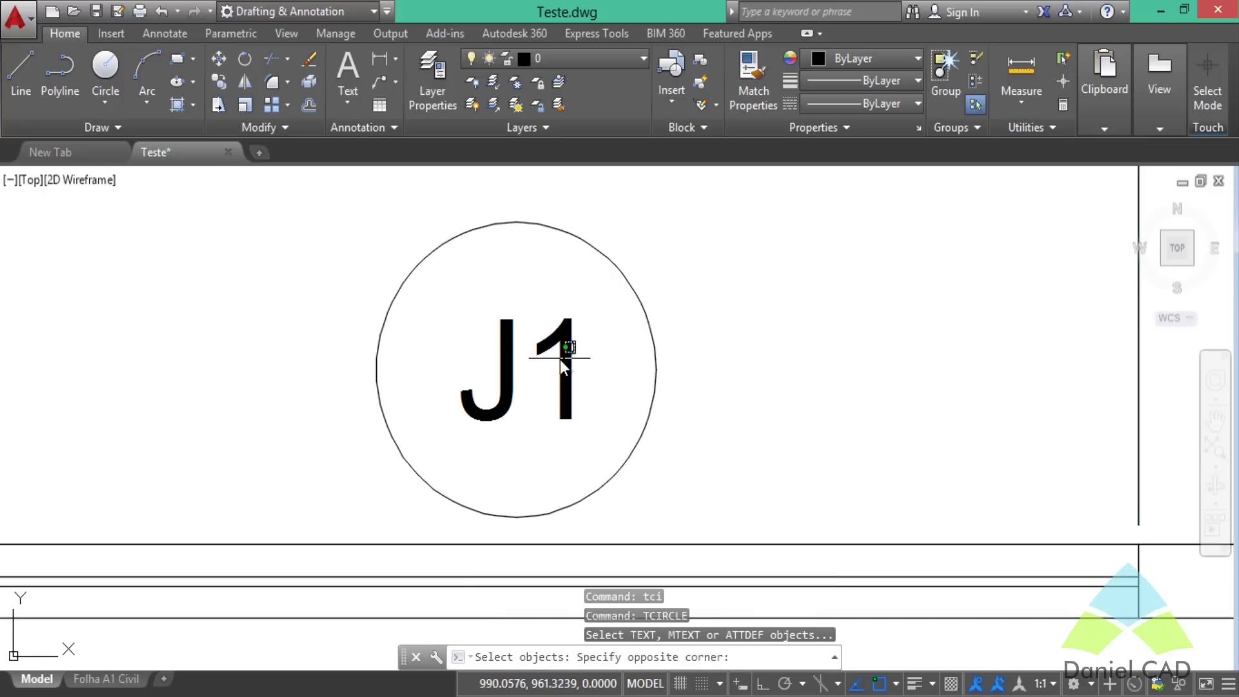
pyautogui.click(537, 369)
pyautogui.press('Return')
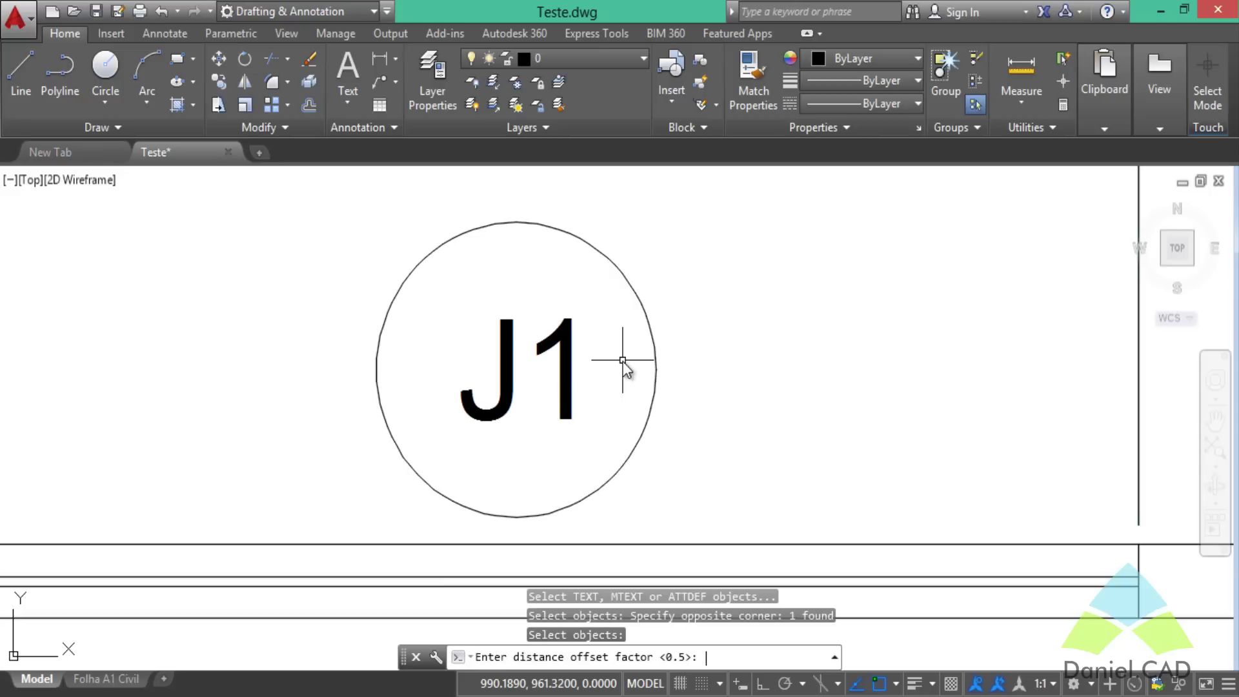
pyautogui.write('.1')
pyautogui.press('Return')
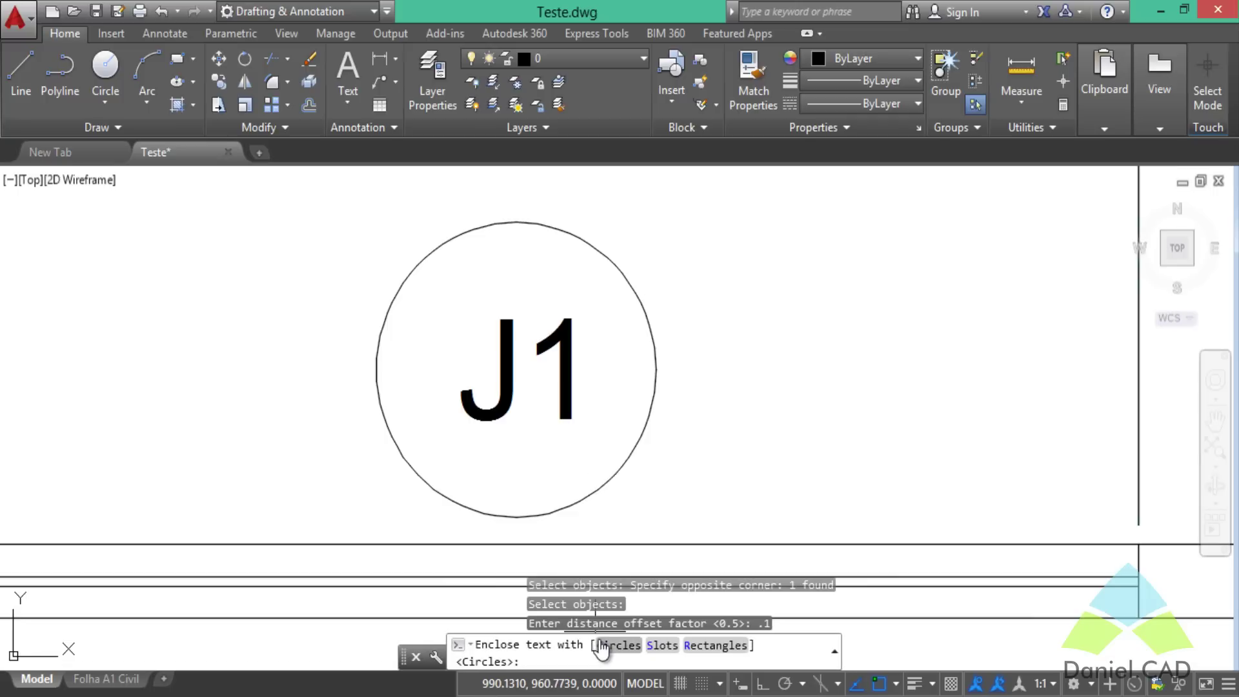
pyautogui.write('C')
pyautogui.press('Return')
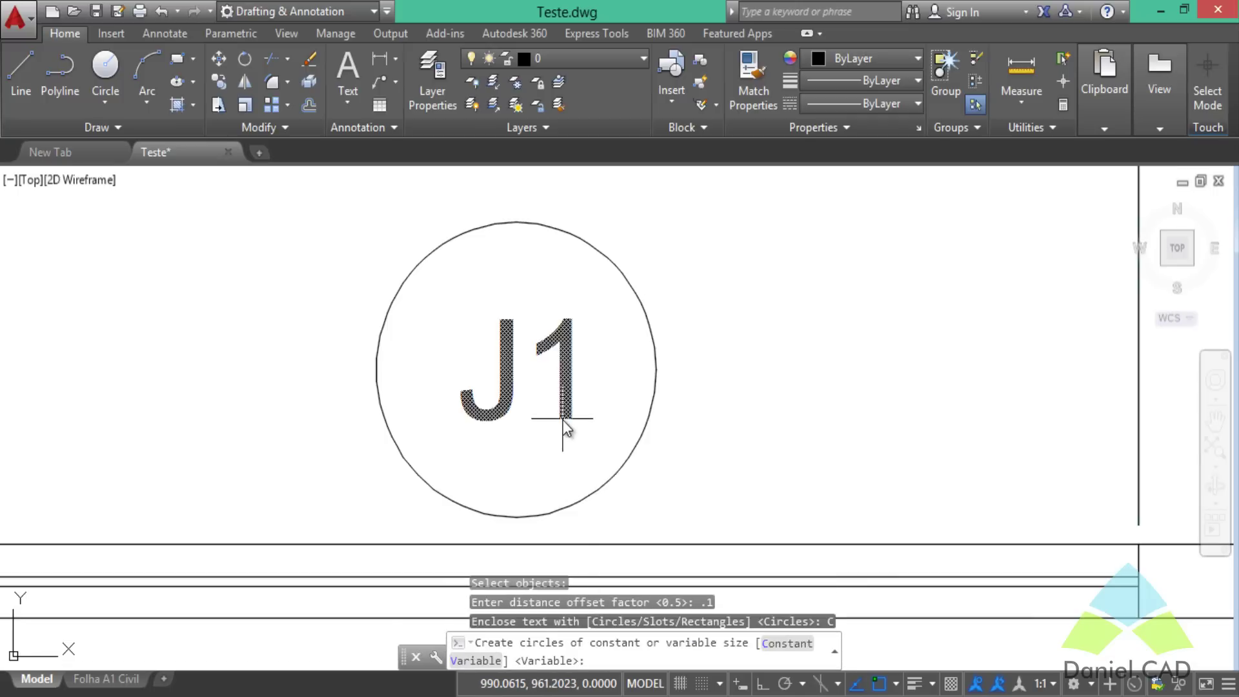
pyautogui.press('Return')
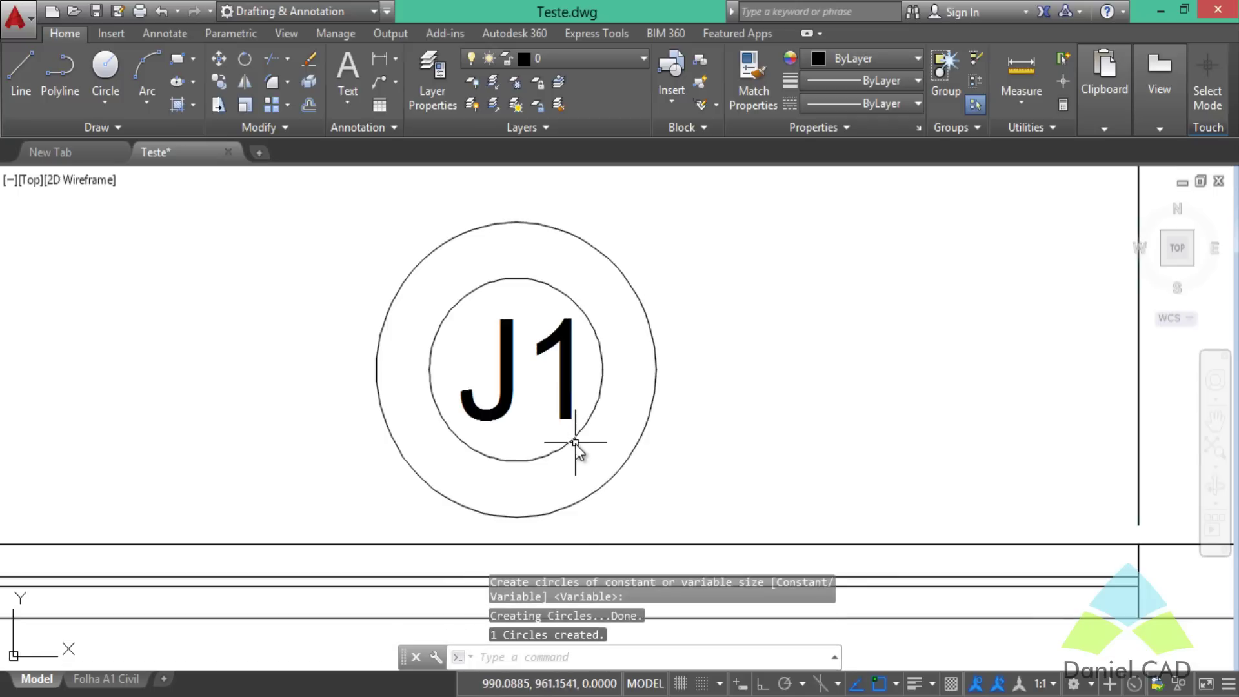
# Delete the oversized outer circle around J1
pyautogui.click(669, 343)
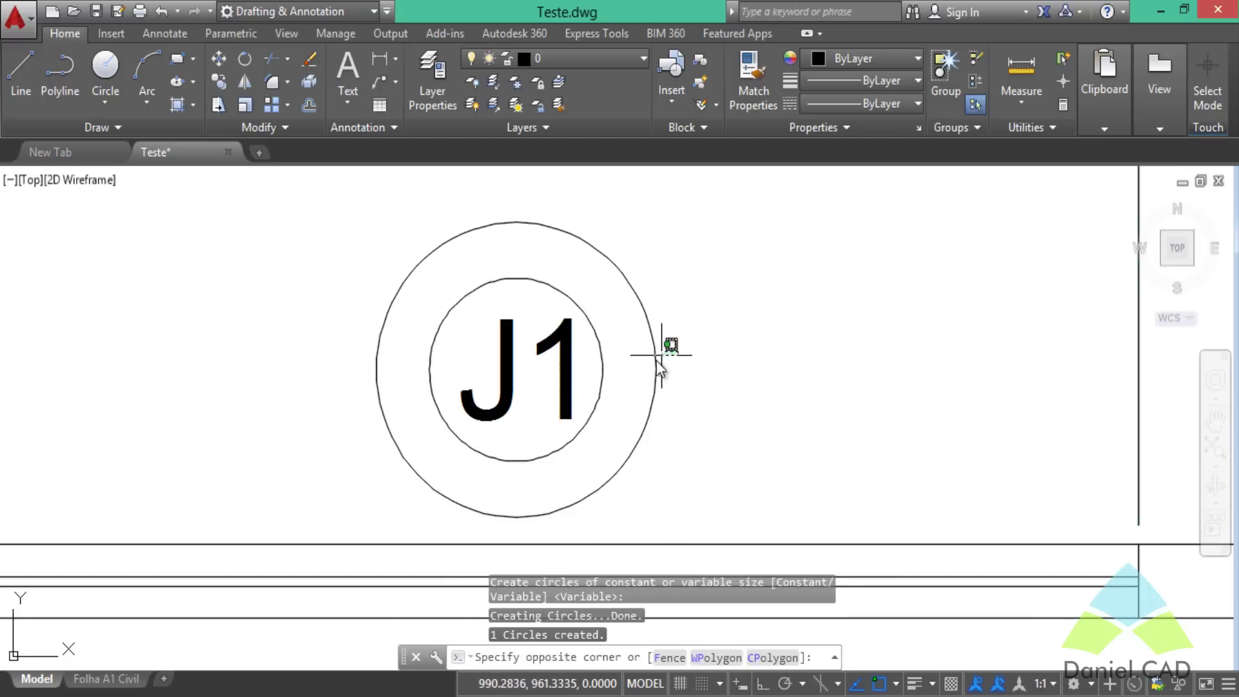
pyautogui.press('Delete')
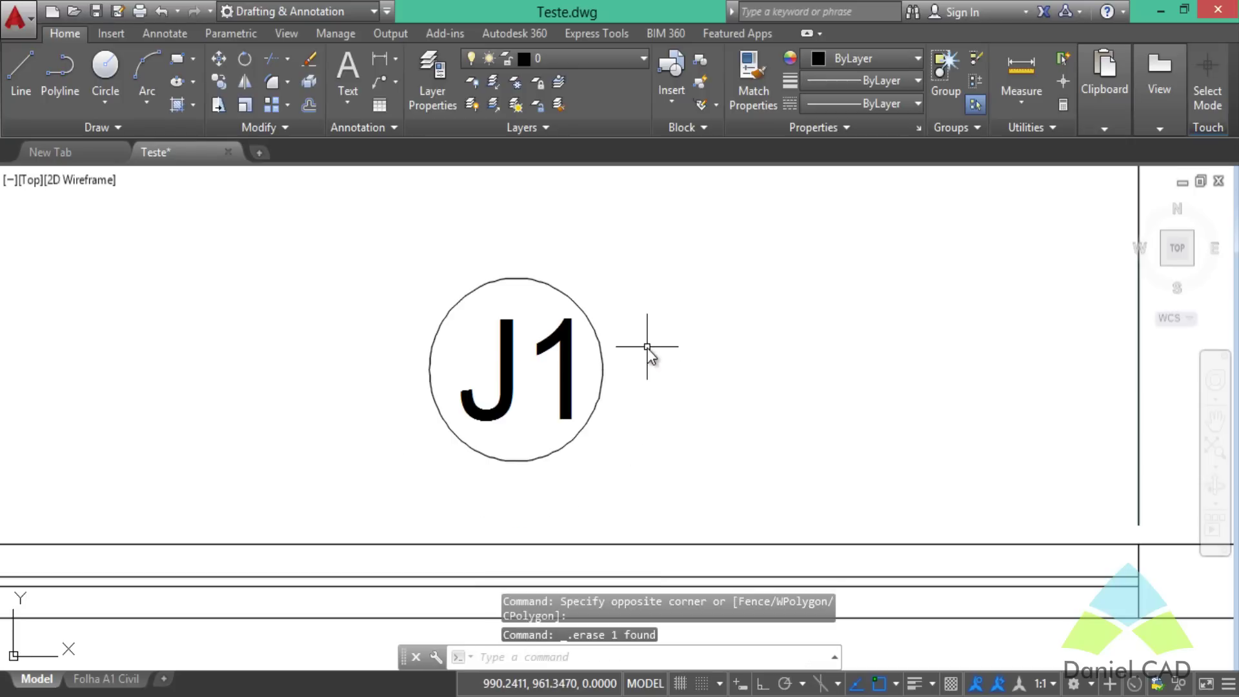
pyautogui.scroll(-2, 648, 348)
# Copy the J1 text to a spot just above the J1 circle
pyautogui.moveTo(726, 354); pyautogui.dragTo(701, 391, button='middle')
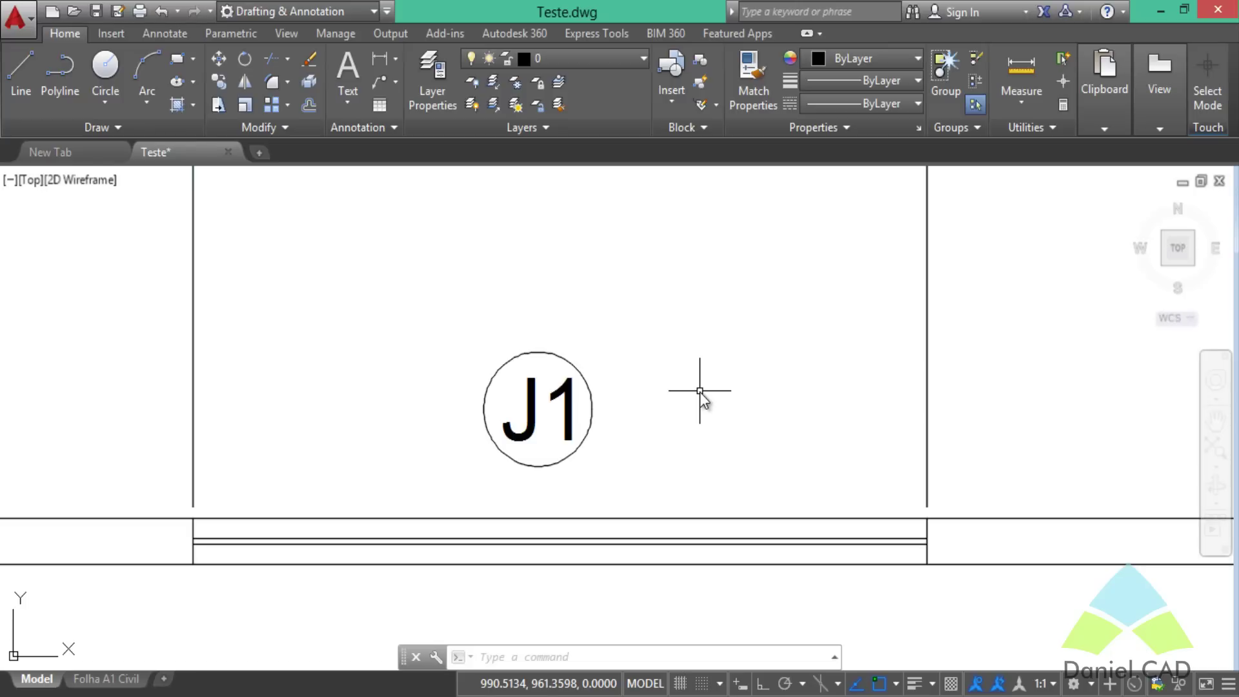
pyautogui.write('cp')
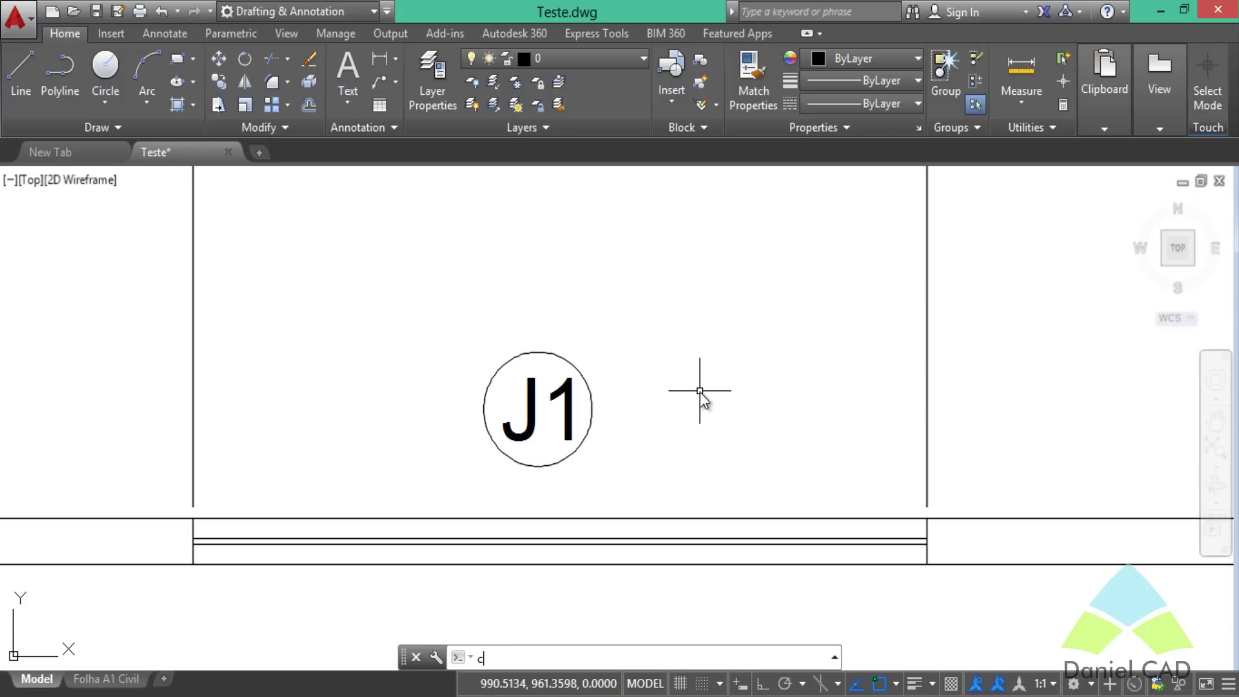
pyautogui.press('Return')
pyautogui.click(568, 410)
pyautogui.click(516, 430)
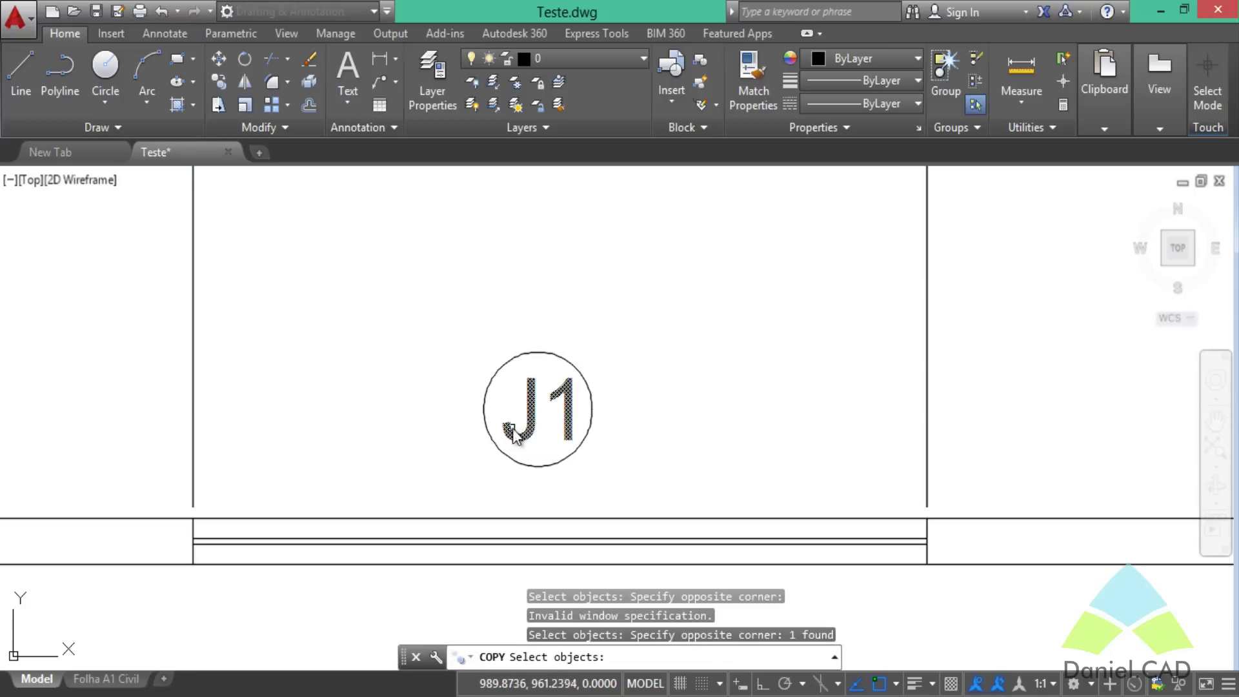
pyautogui.press('Return')
pyautogui.click(536, 411)
pyautogui.click(532, 257)
pyautogui.press('Escape')
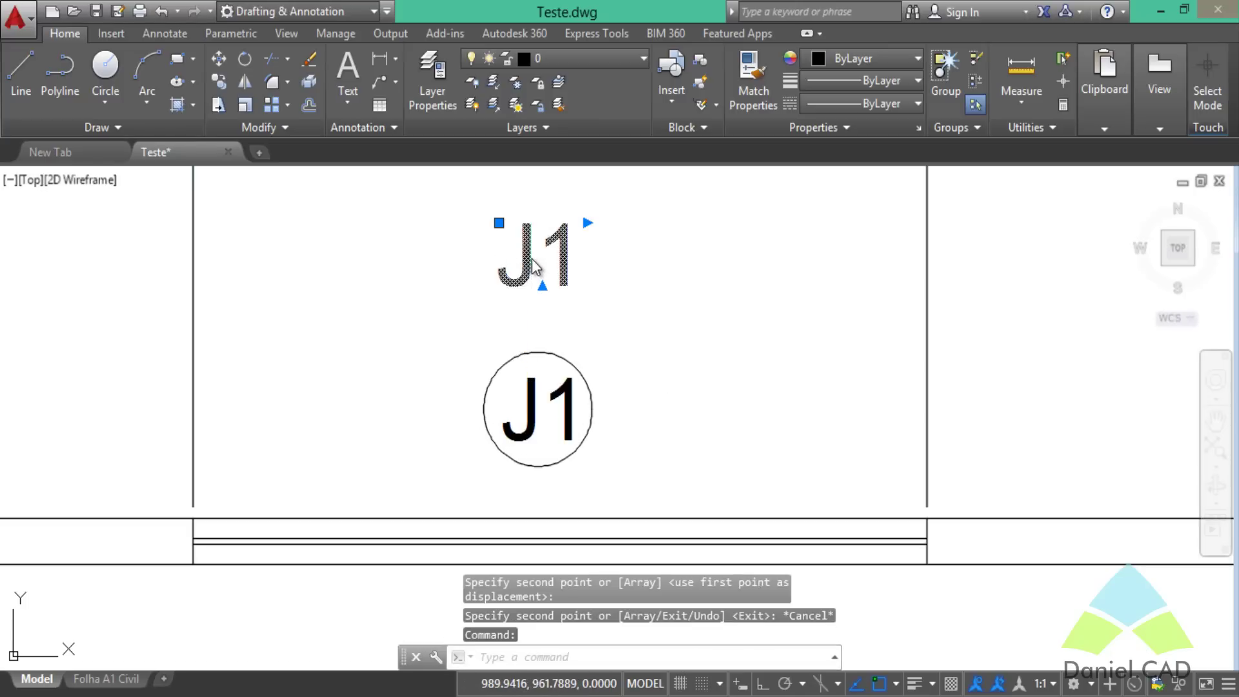
# Change the copied text to 'Janela Madeira' on one widened line and select it
pyautogui.doubleClick(533, 259)
pyautogui.moveTo(584, 270); pyautogui.dragTo(562, 283)
pyautogui.write('ane')
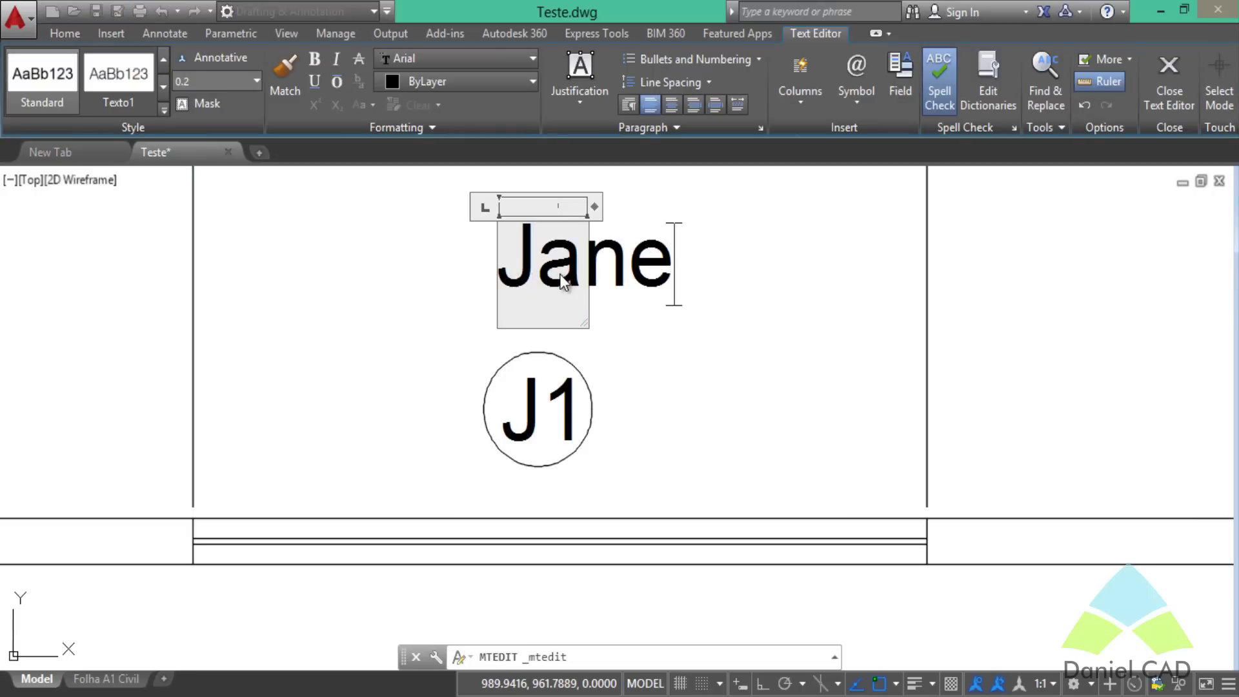
pyautogui.write('la Madeira')
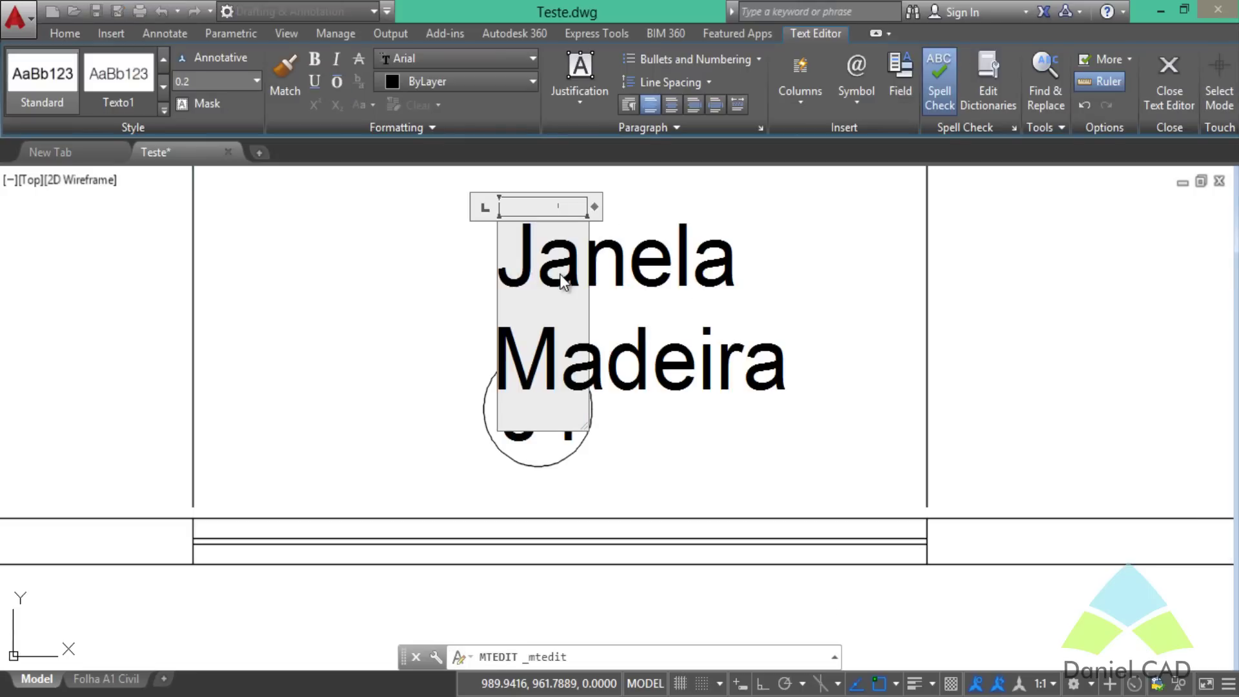
pyautogui.moveTo(594, 207); pyautogui.dragTo(1073, 204)
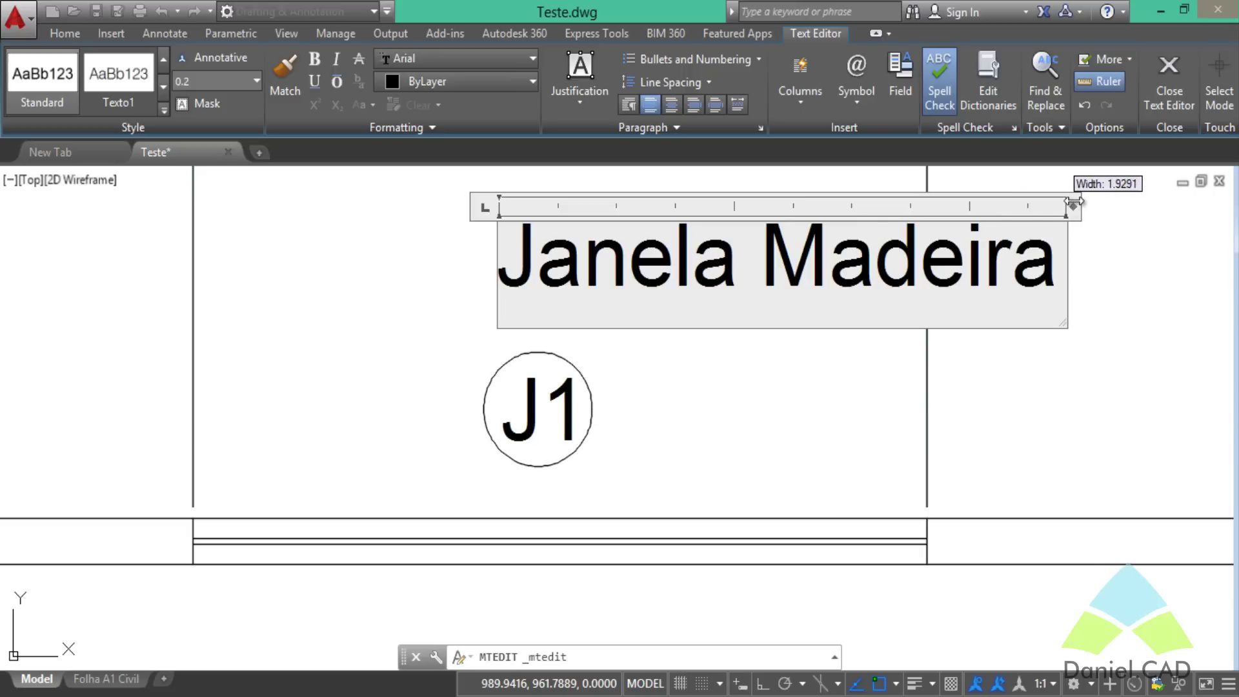
pyautogui.click(897, 349)
pyautogui.moveTo(796, 313); pyautogui.dragTo(833, 384, button='middle')
# Start moving the Janela Madeira label, then cancel the move and recentre the view
pyautogui.write('m')
pyautogui.press('Return')
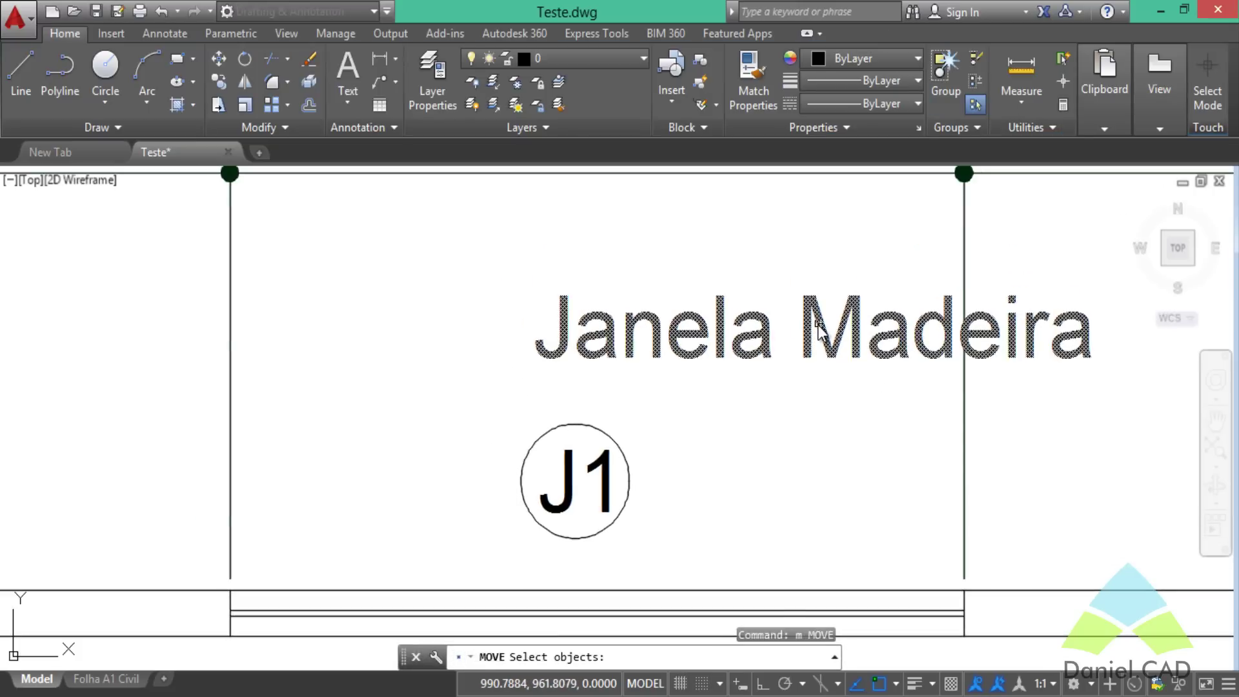
pyautogui.click(819, 327)
pyautogui.press('Return')
pyautogui.press('Escape')
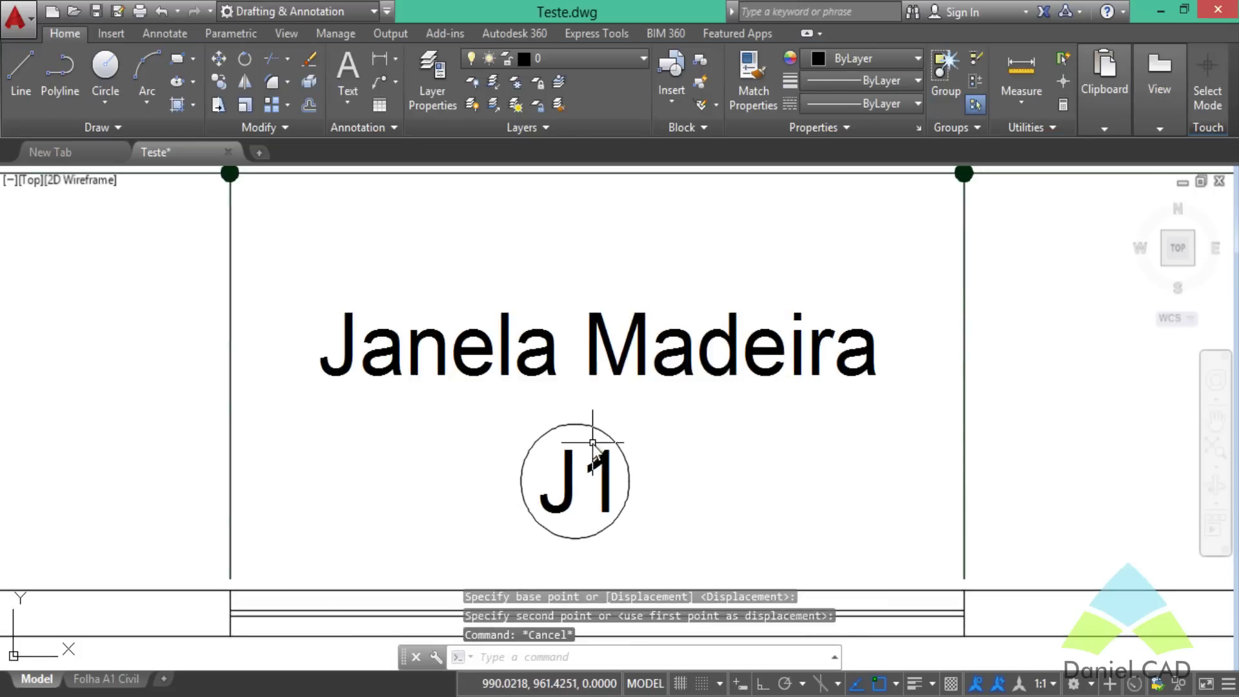
pyautogui.moveTo(697, 462); pyautogui.dragTo(736, 439, button='middle')
# Enclose Janela Madeira in a variable-size slot with TCIRCLE at the default 0.1 offset
pyautogui.write('tcircle')
pyautogui.press('Return')
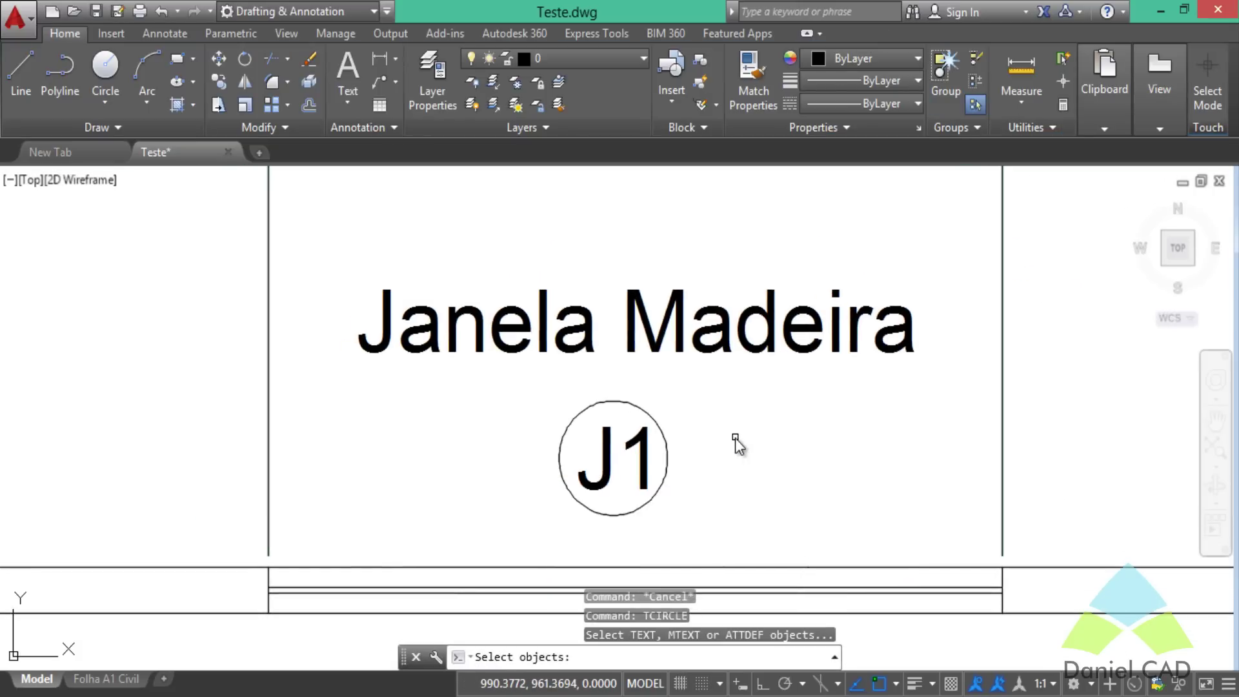
pyautogui.click(723, 350)
pyautogui.press('Return')
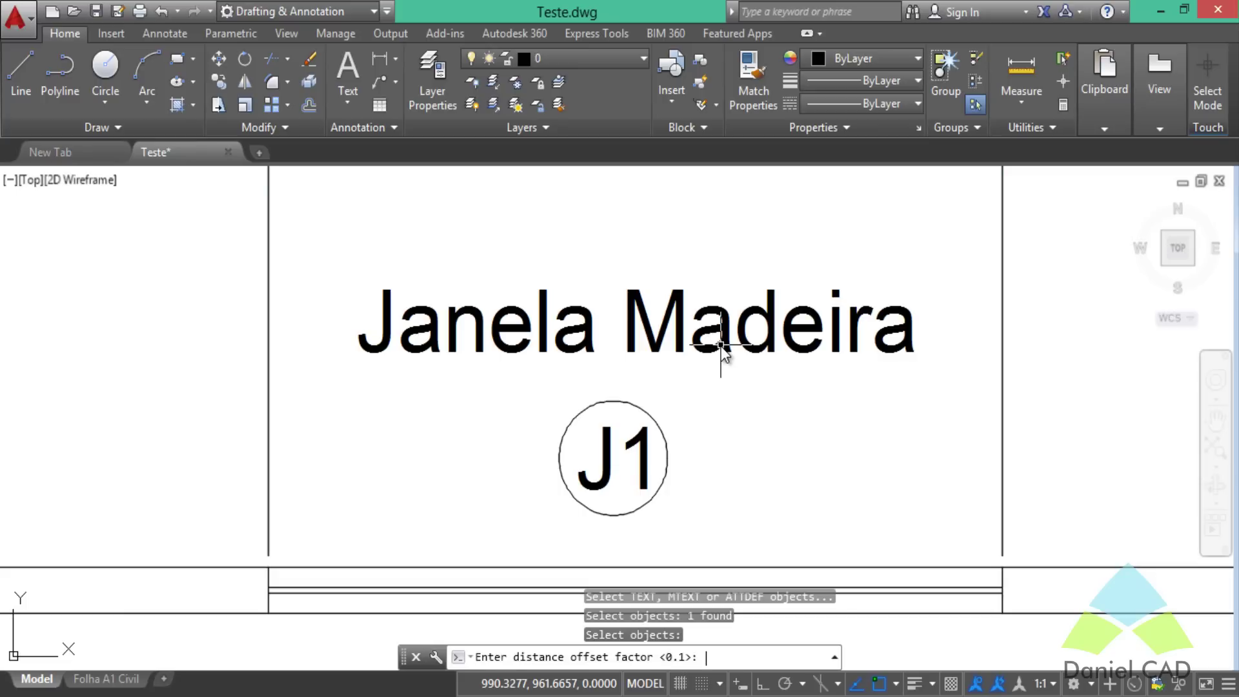
pyautogui.press('Return')
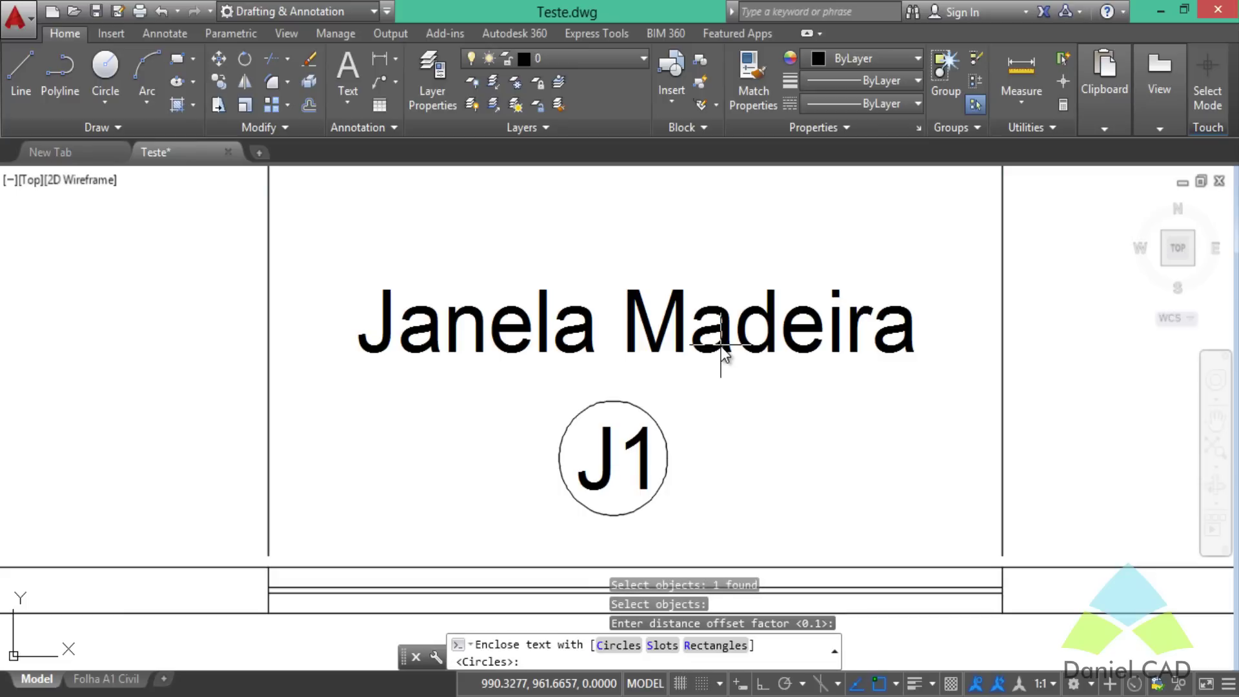
pyautogui.click(658, 645)
pyautogui.press('Return')
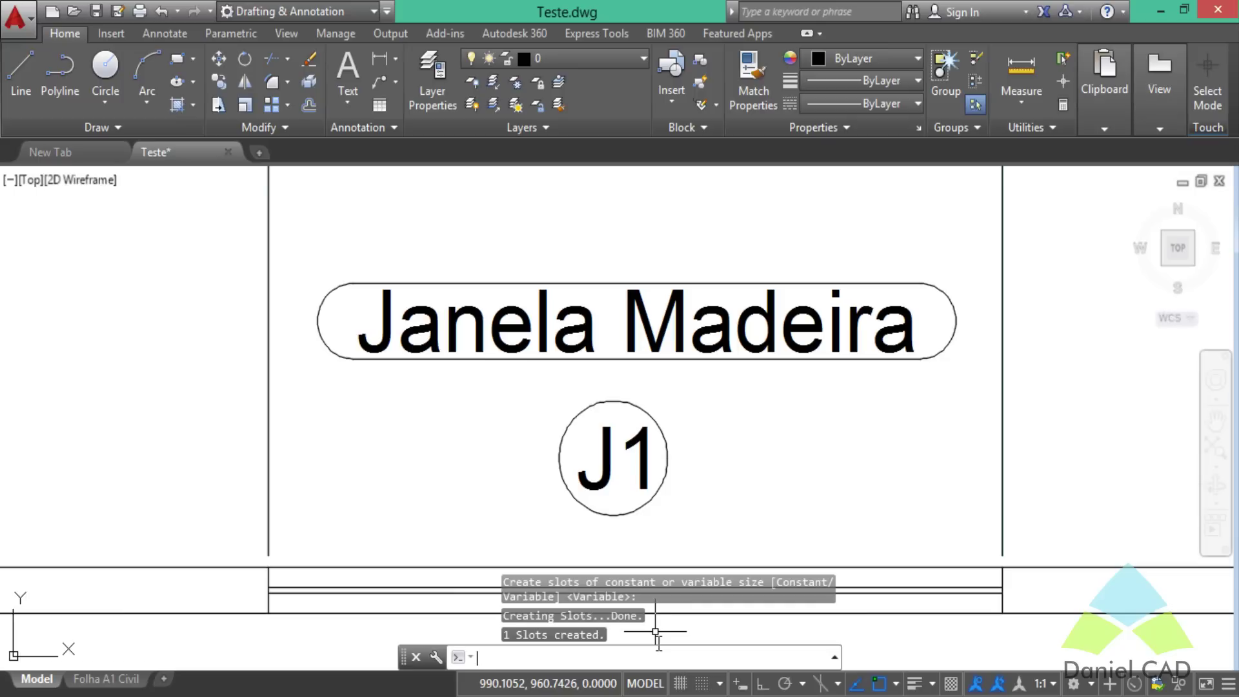
# Frame Janela Madeira in a variable rectangle at 0.2 offset and delete the old slot
pyautogui.write('tcircle')
pyautogui.press('Return')
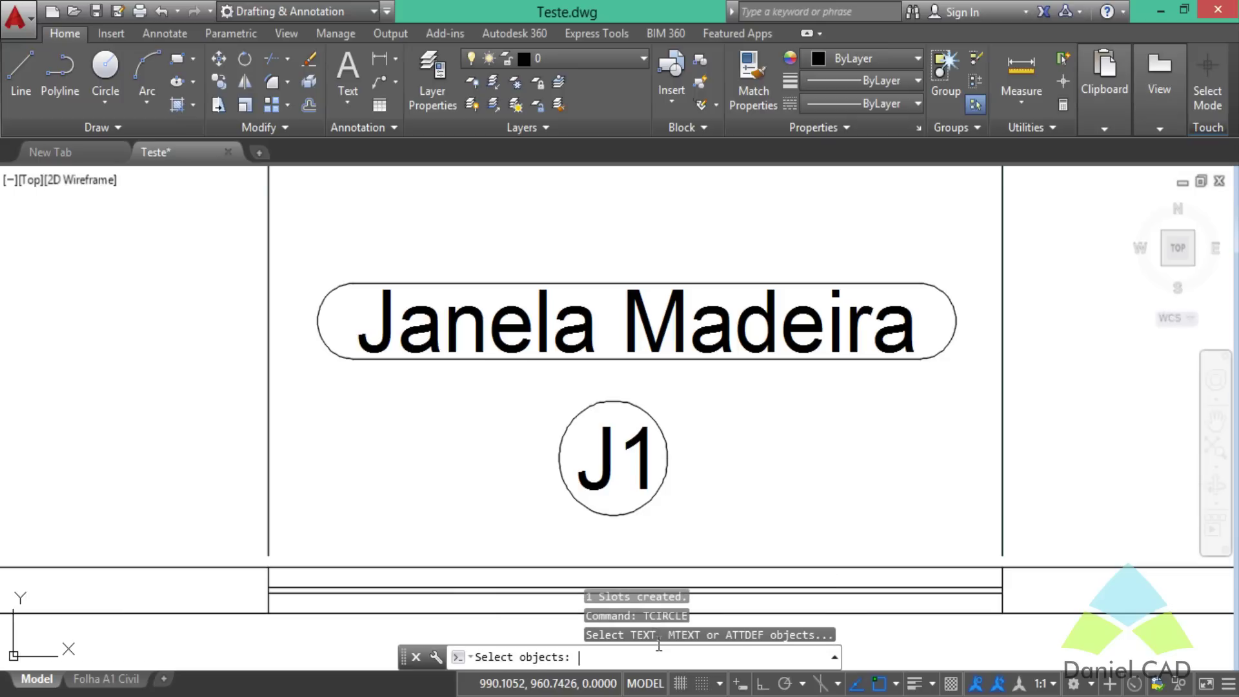
pyautogui.click(724, 326)
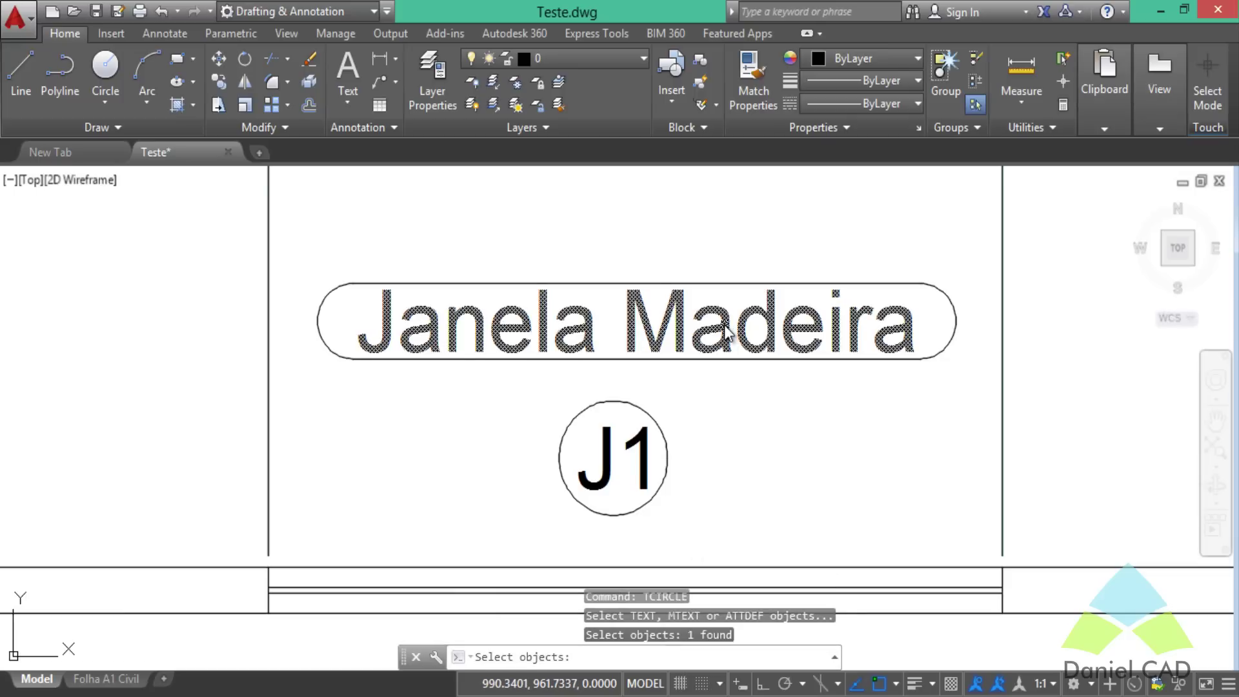
pyautogui.press('Return')
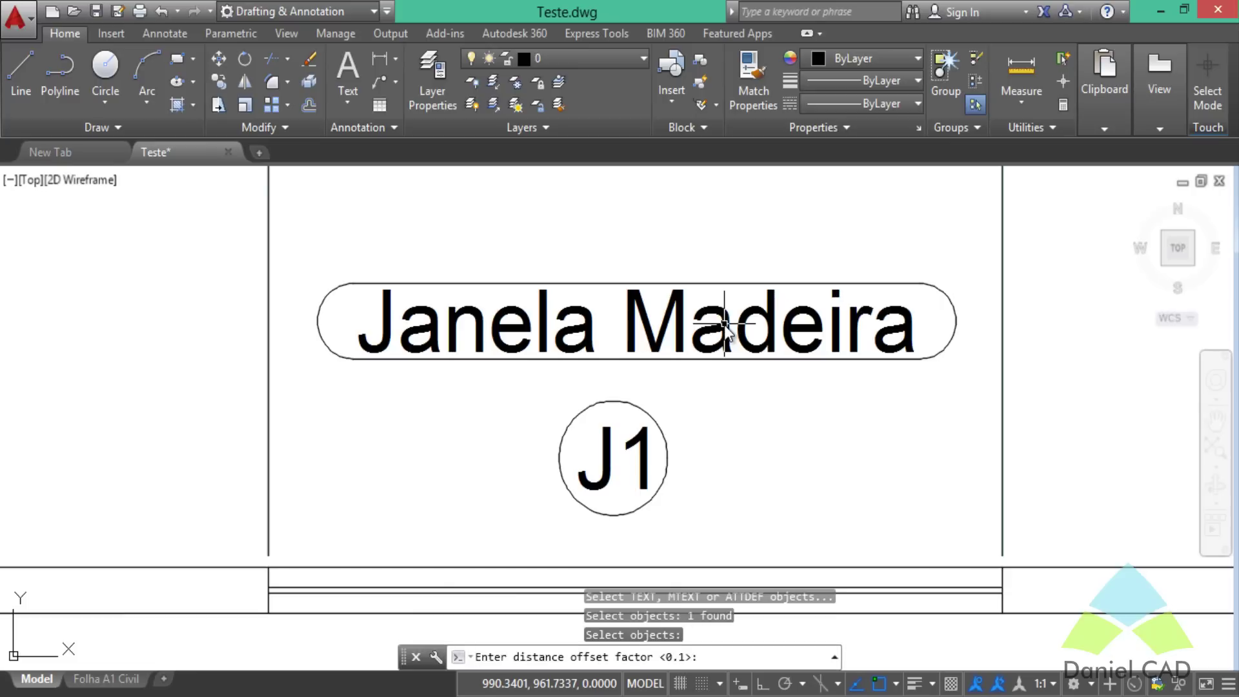
pyautogui.write('.2')
pyautogui.press('Return')
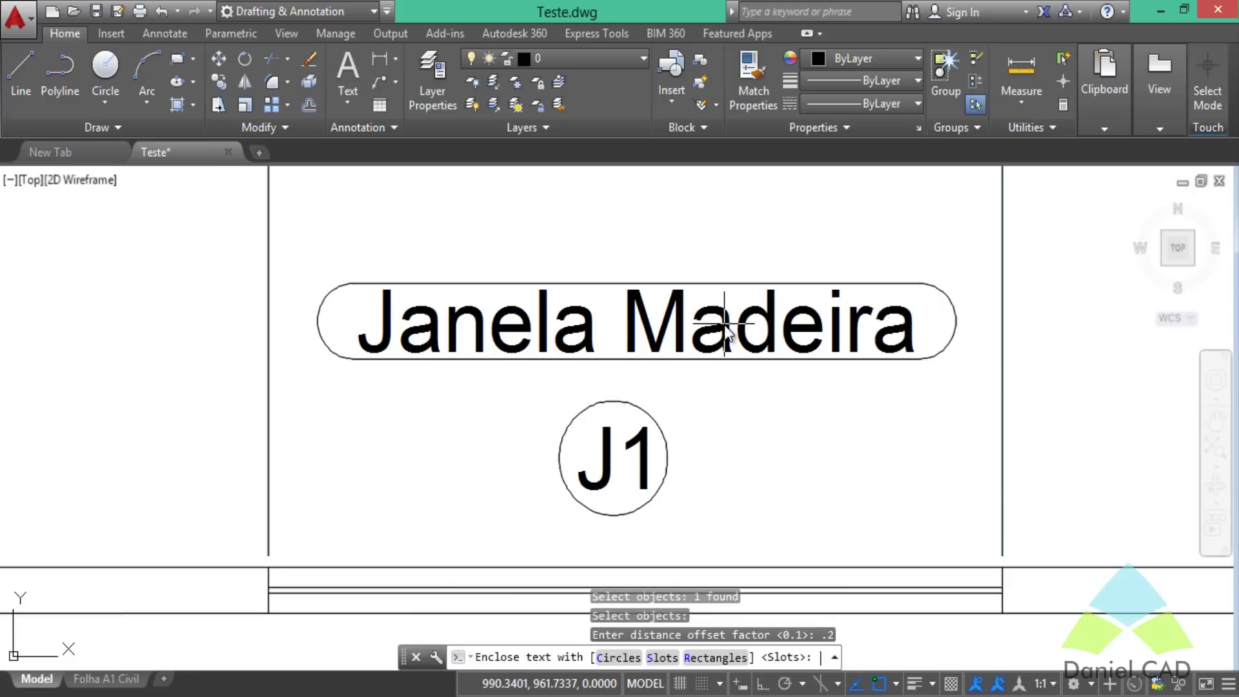
pyautogui.click(705, 657)
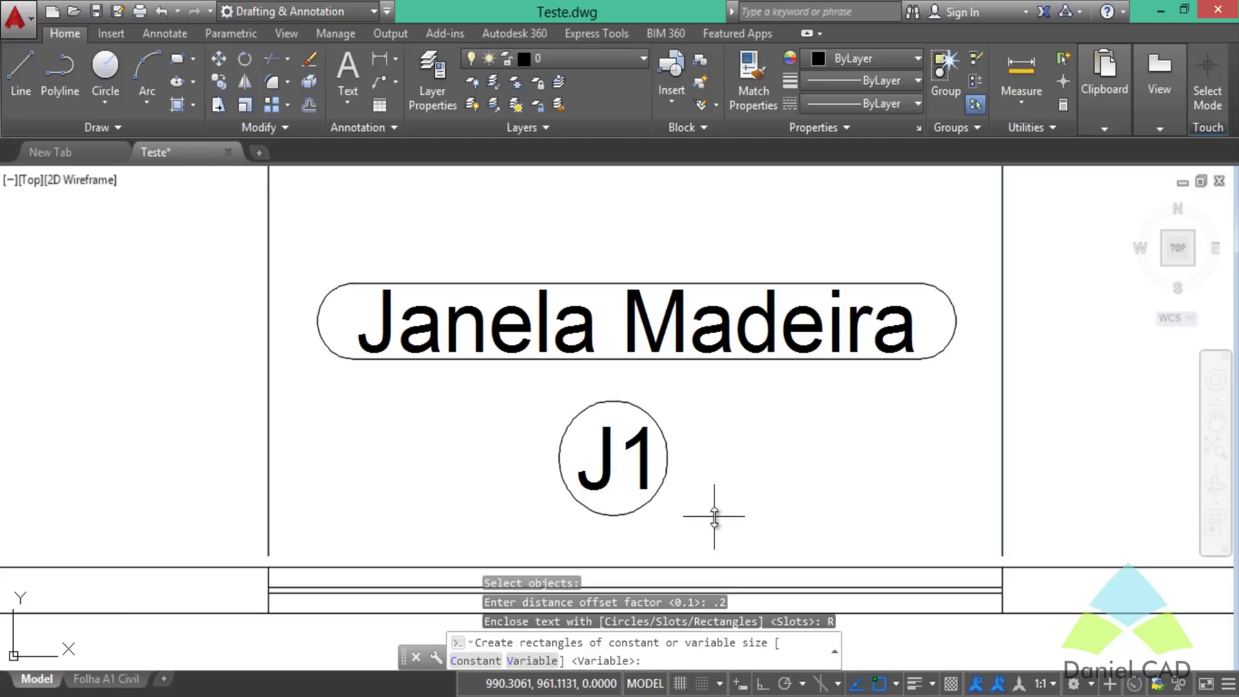
pyautogui.press('Return')
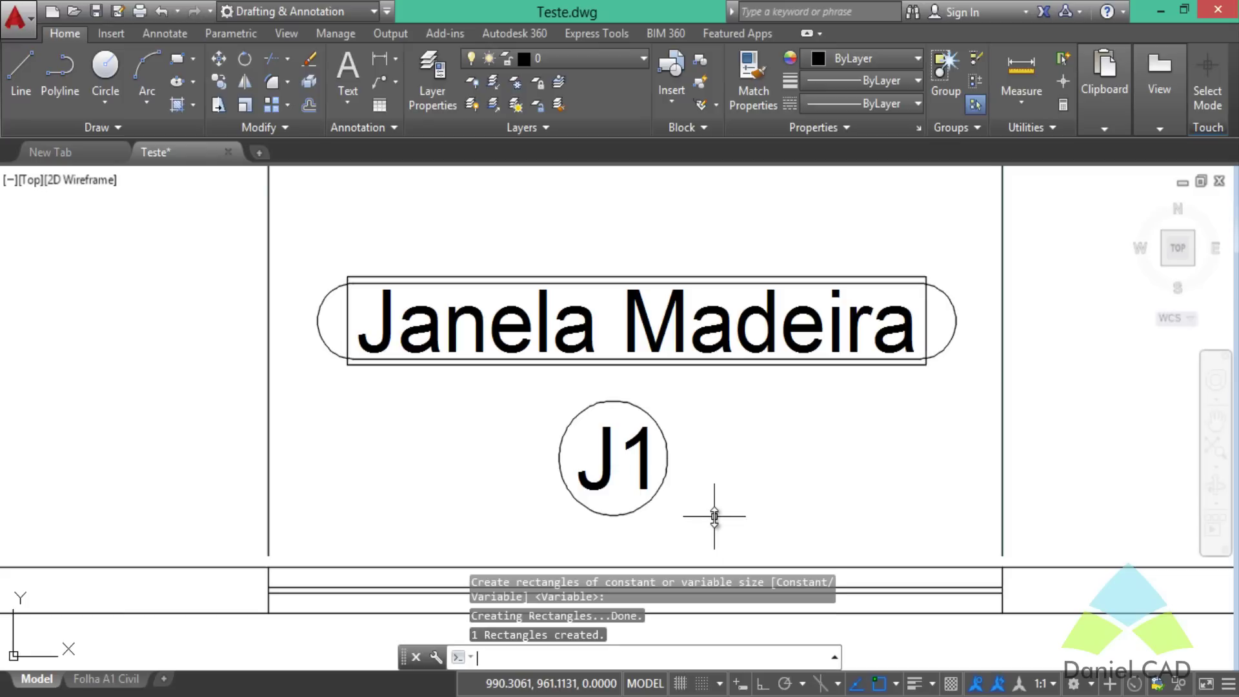
pyautogui.click(947, 347)
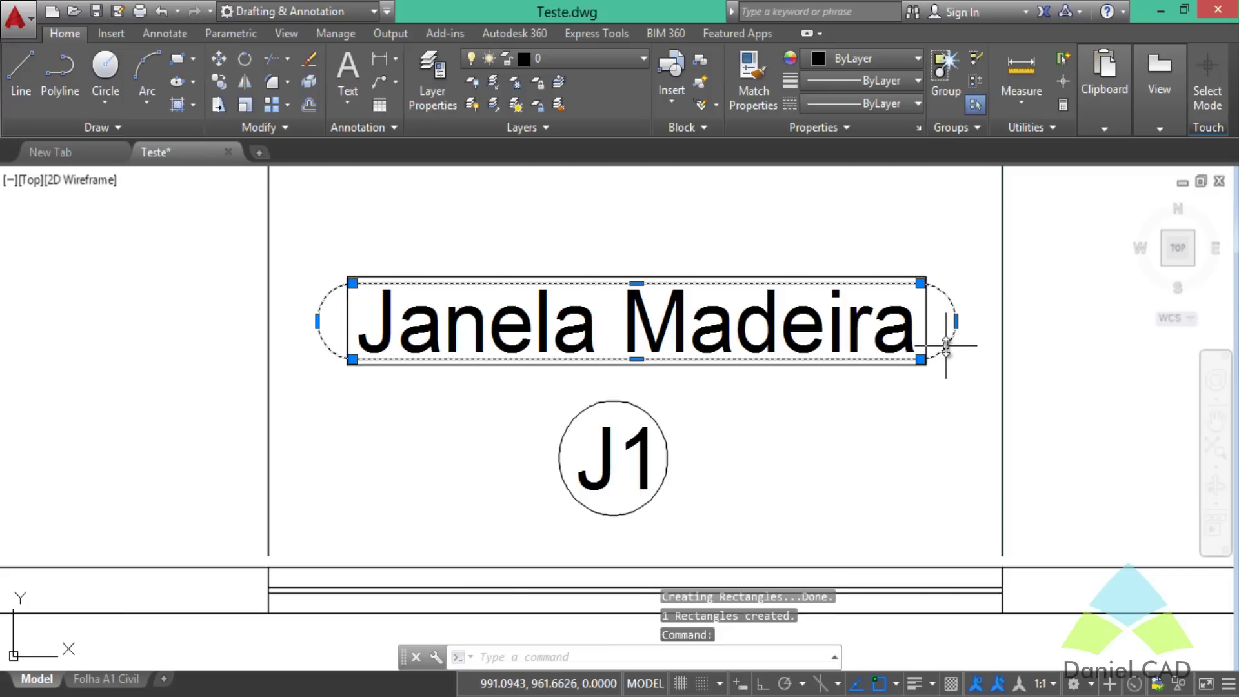
pyautogui.press('Delete')
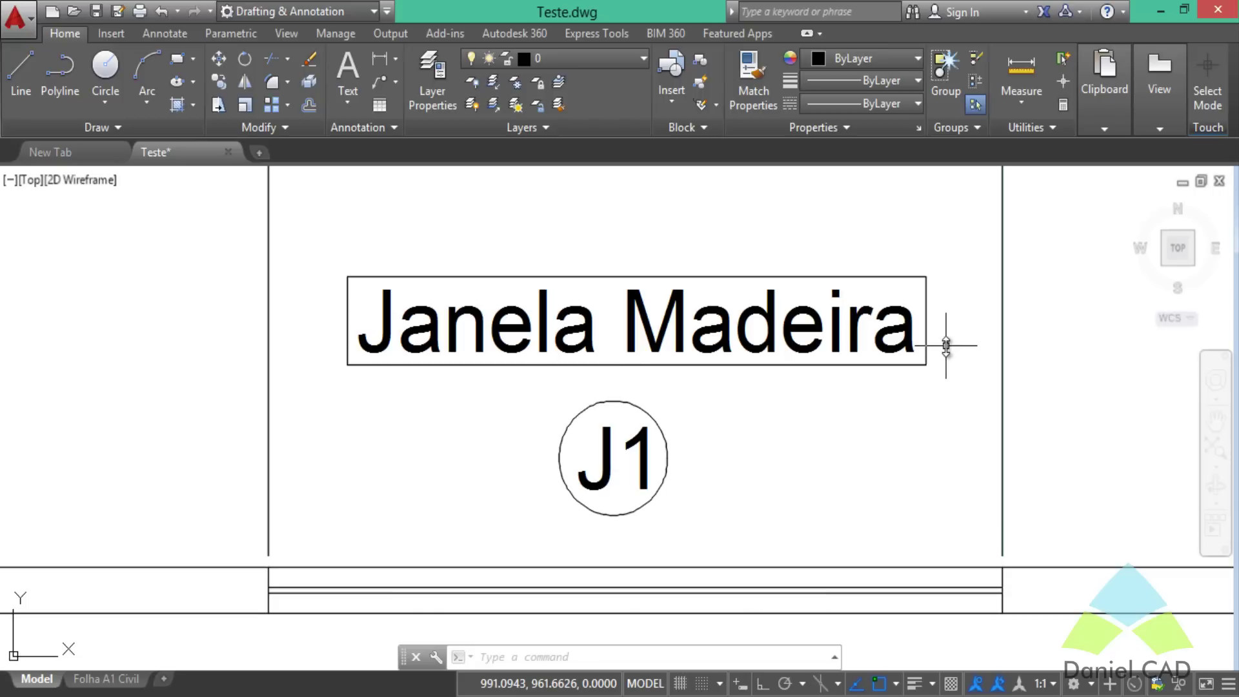
# Try moving the label onto the rectangle's top edge, then undo that move
pyautogui.write('m')
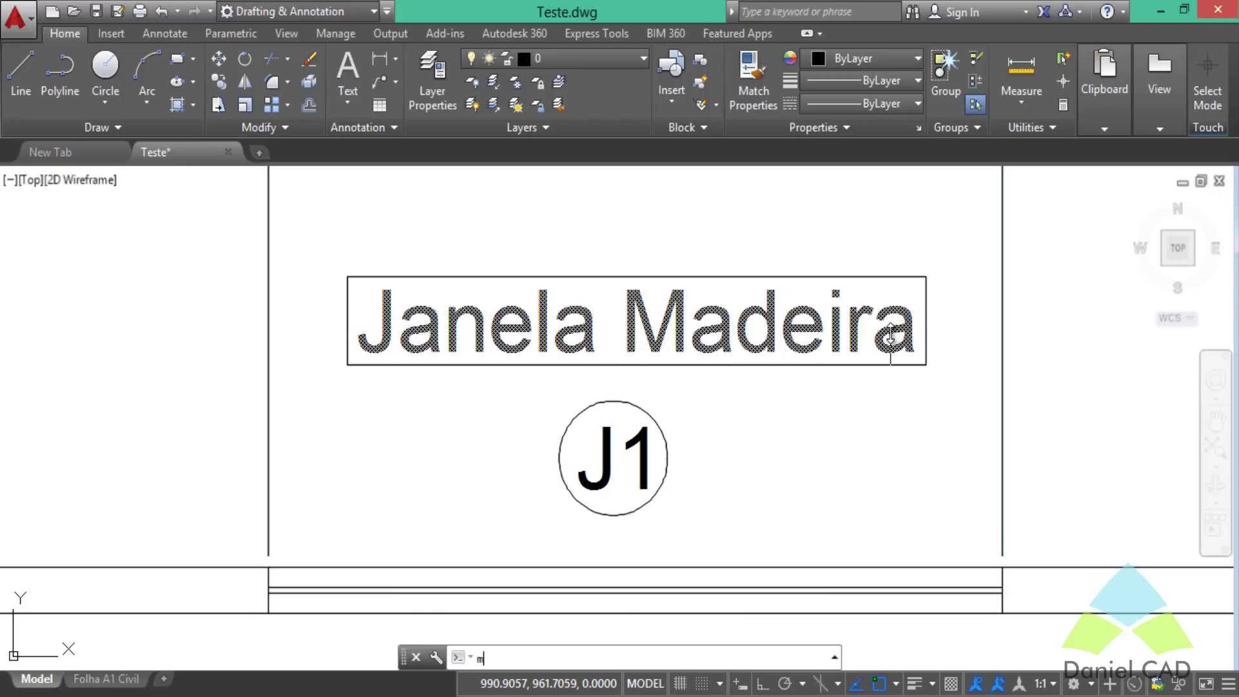
pyautogui.press('Return')
pyautogui.click(818, 342)
pyautogui.press('Return')
pyautogui.click(822, 276)
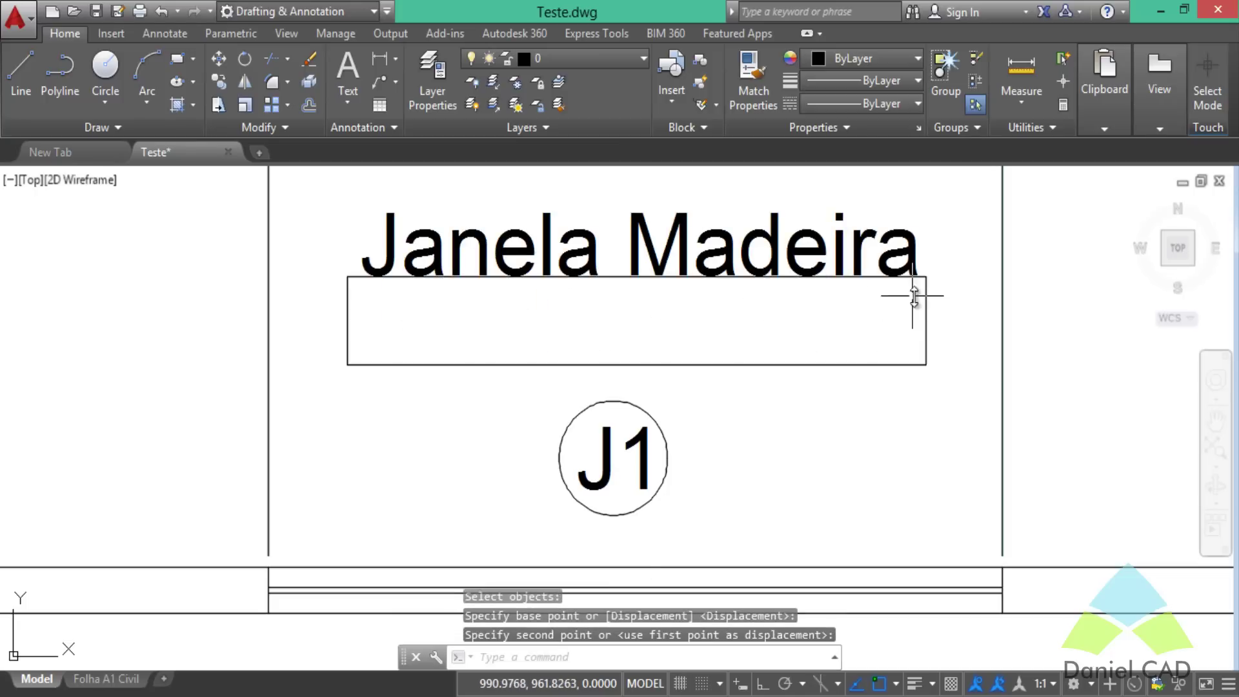
pyautogui.hotkey('ctrl', 'z')
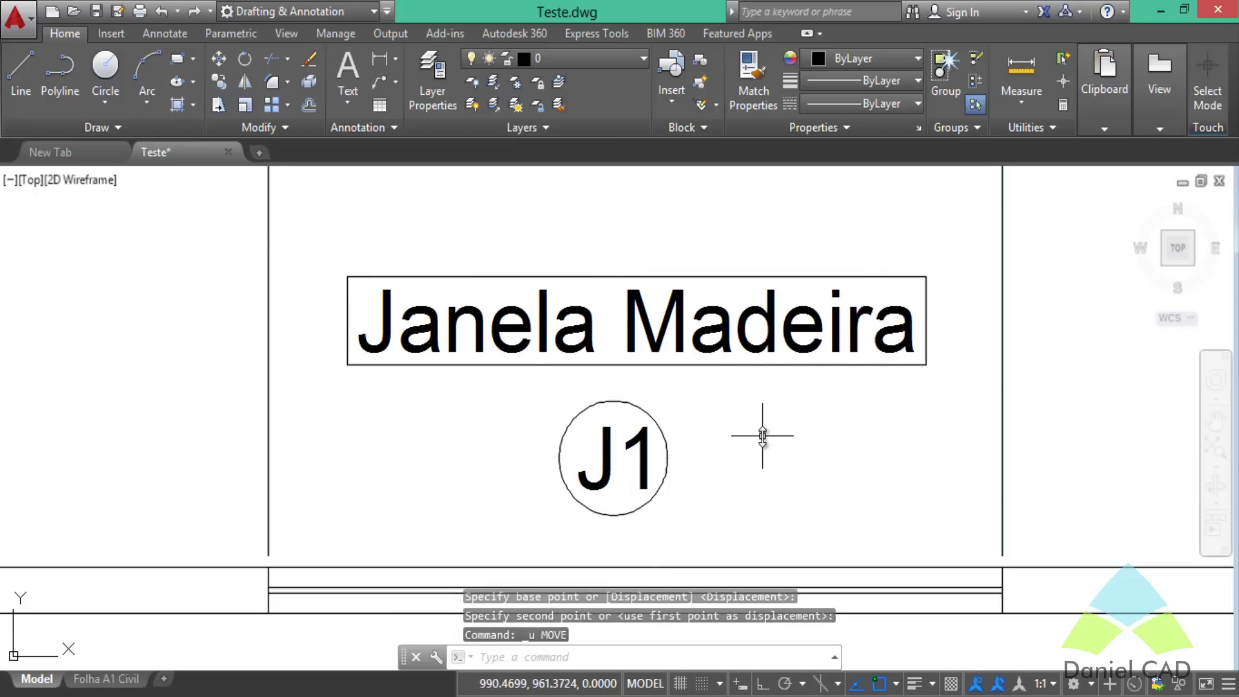
# Zoom to extents to show the whole floor plan with the boxed label and circled J1
pyautogui.scroll(-4, 763, 435)
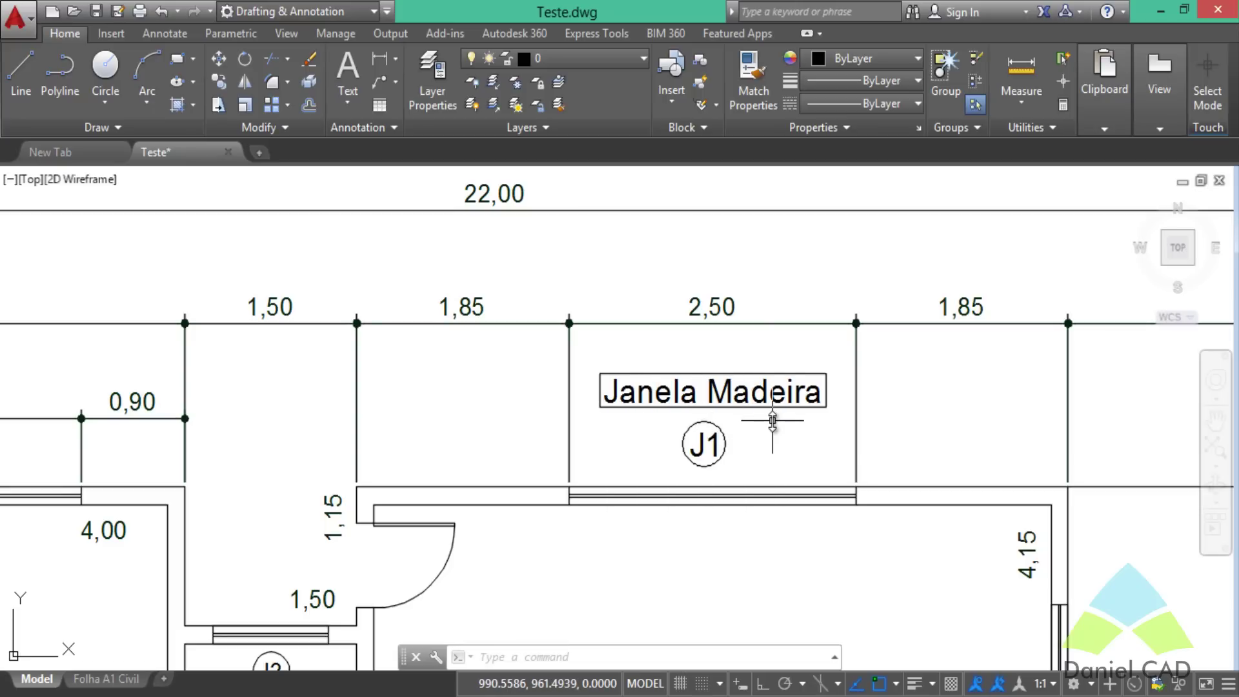
pyautogui.scroll(-2, 772, 420)
pyautogui.scroll(-2, 774, 415)
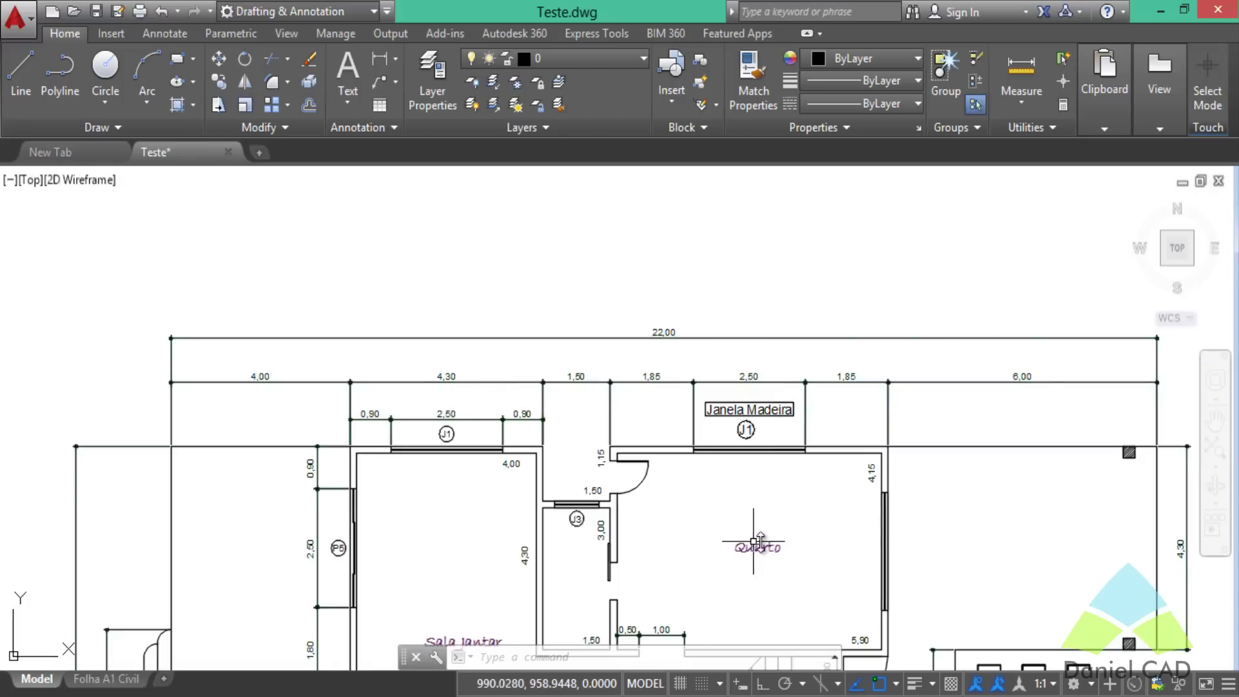
pyautogui.scroll(1, 749, 426)
pyautogui.scroll(-3, 775, 450)
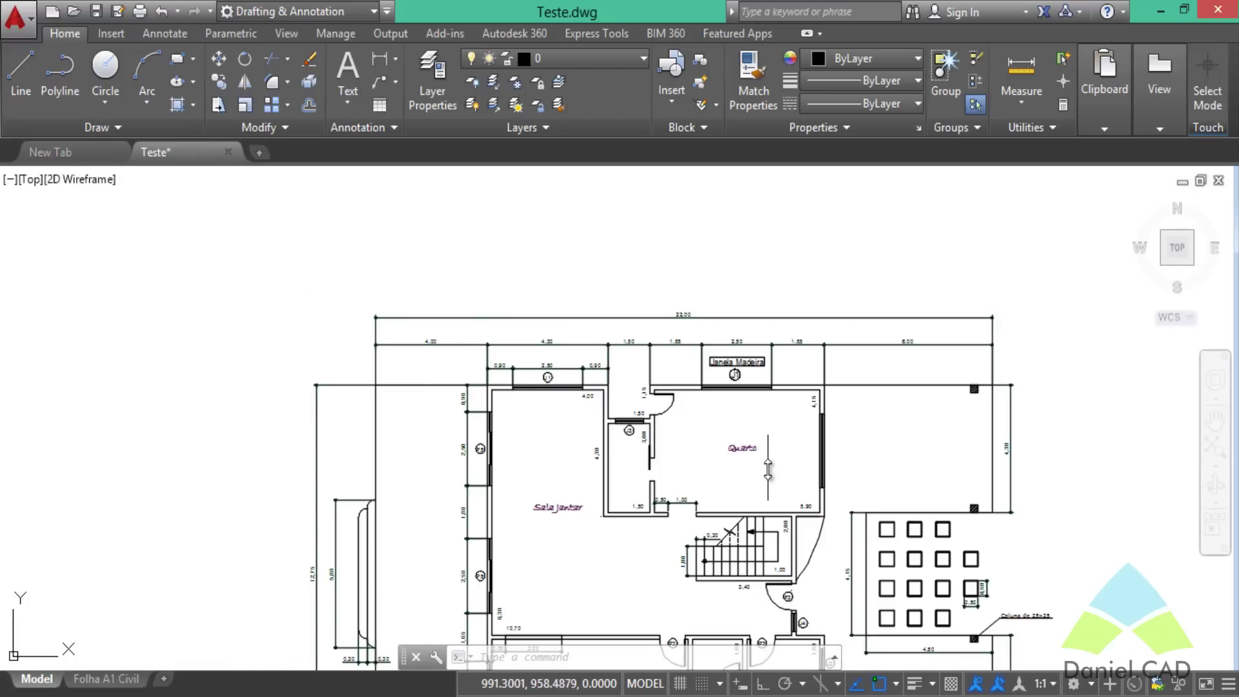
pyautogui.scroll(1, 782, 413)
pyautogui.middleClick(782, 402)
pyautogui.middleClick(781, 401)
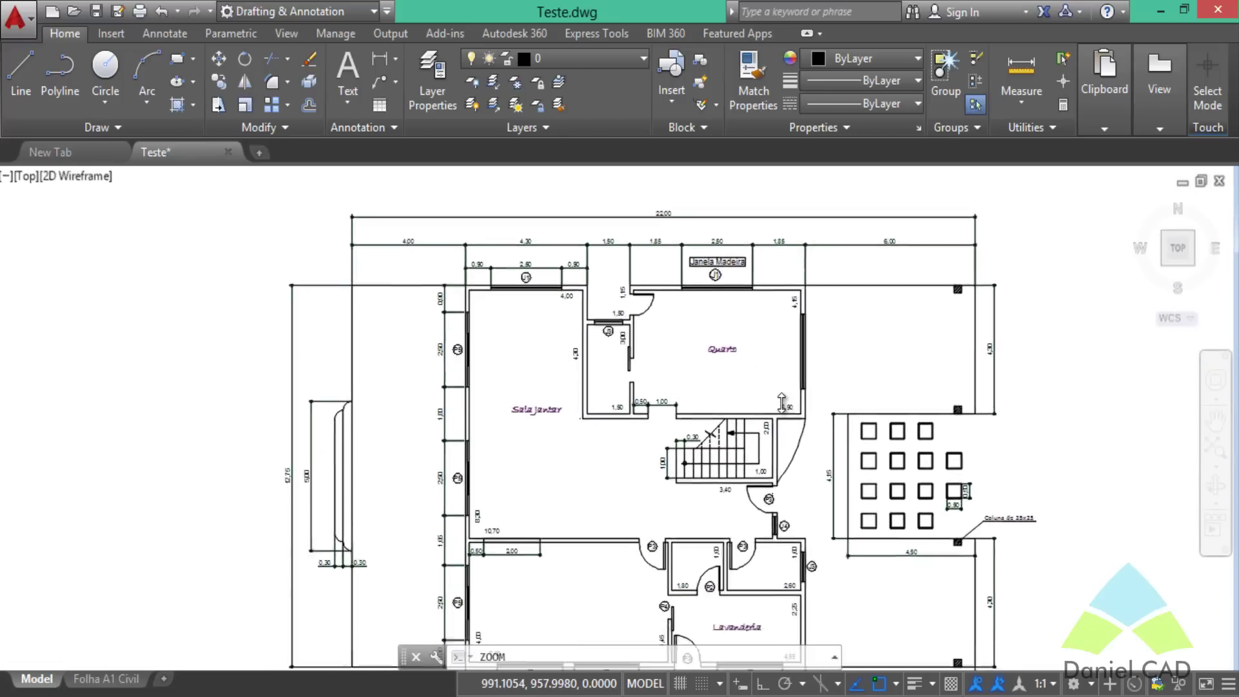